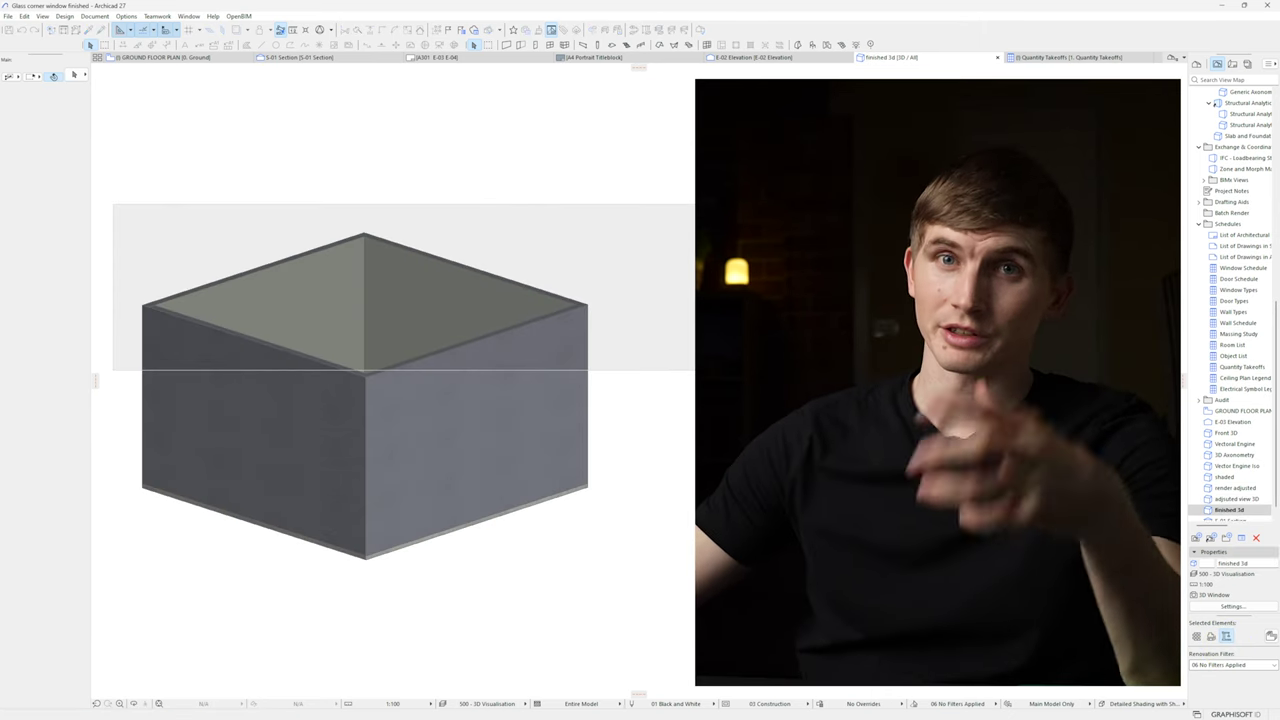
Select all the walls, override their first face surface with Stonework - 02, and open the surface choices for the second face.
key(ctrl+a)
click(12, 432)
click(106, 458)
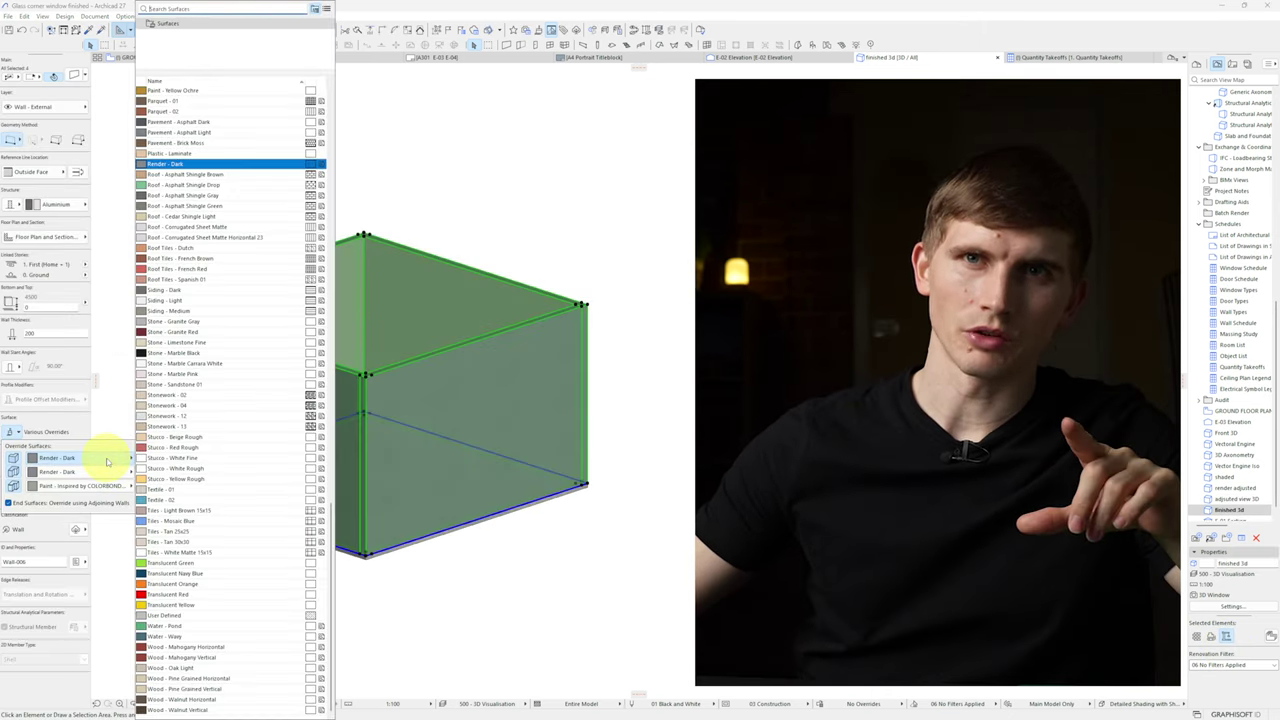
text(stone)
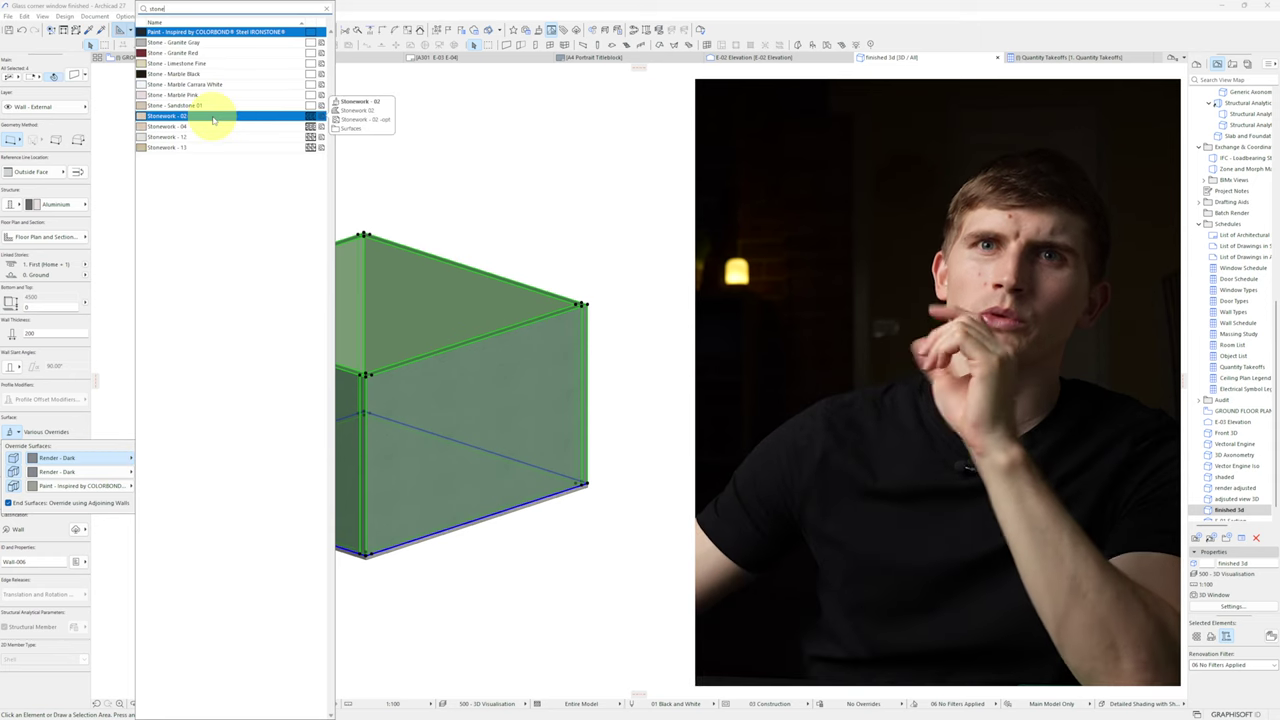
click(213, 119)
click(106, 471)
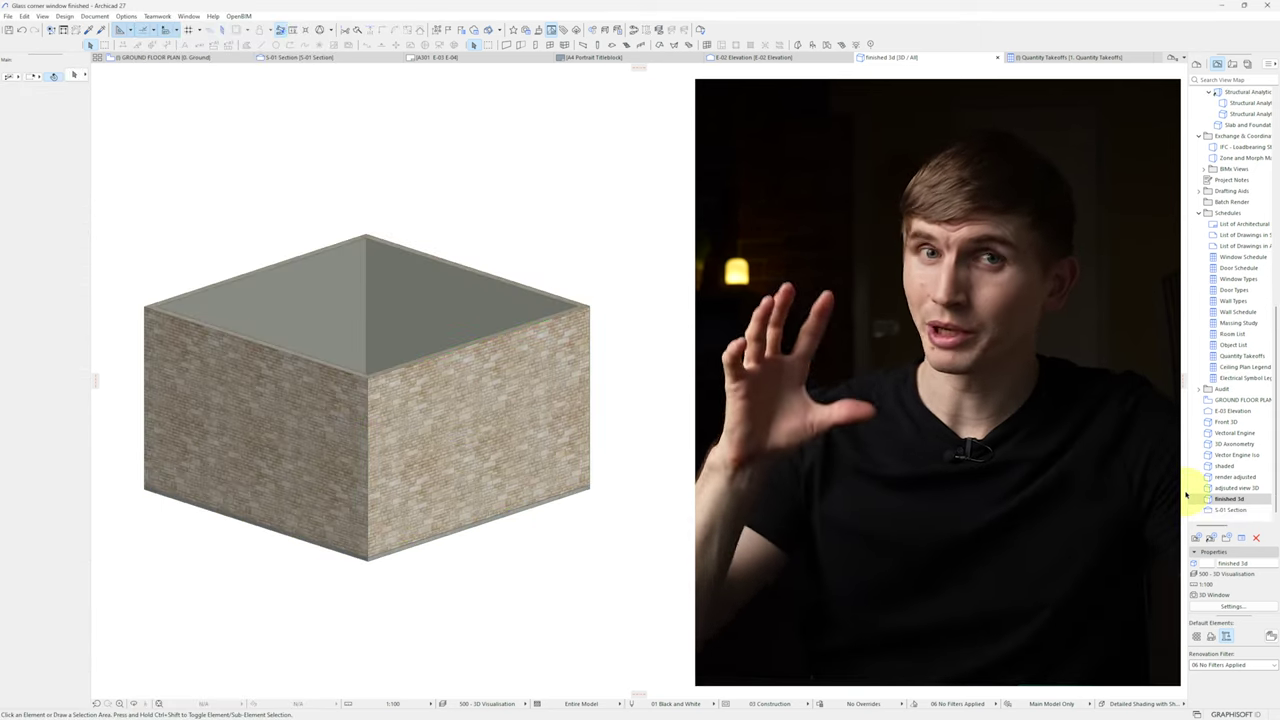
Open the S-01 section from the ground floor plan and set its uncut elements to Surface - Texture Fill in the section settings.
key(F2)
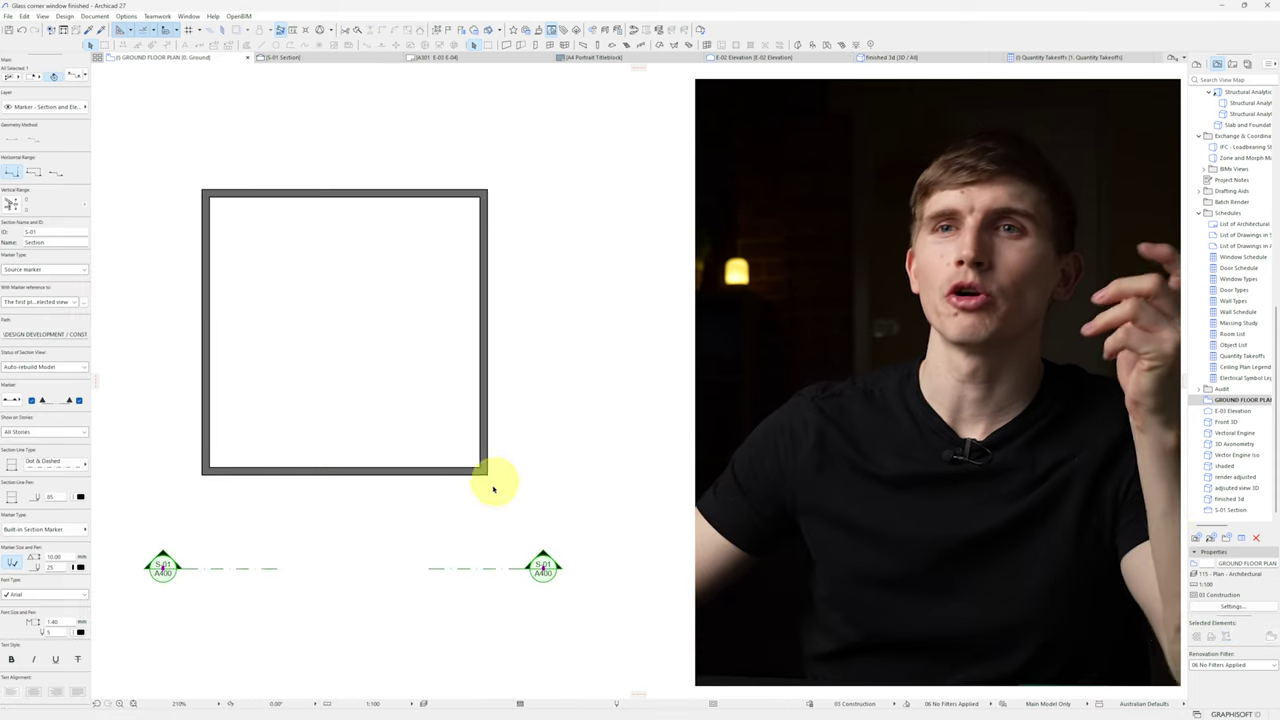
right_click(476, 511)
click(514, 254)
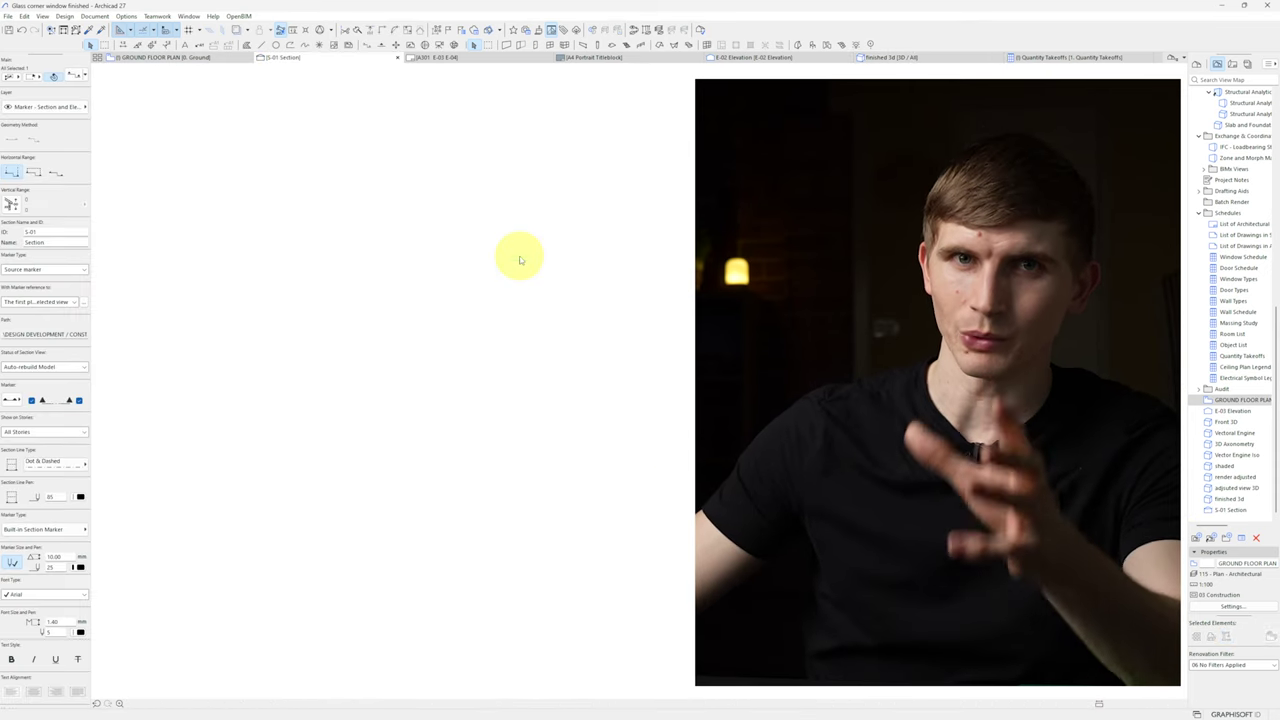
right_click(1228, 511)
click(1130, 694)
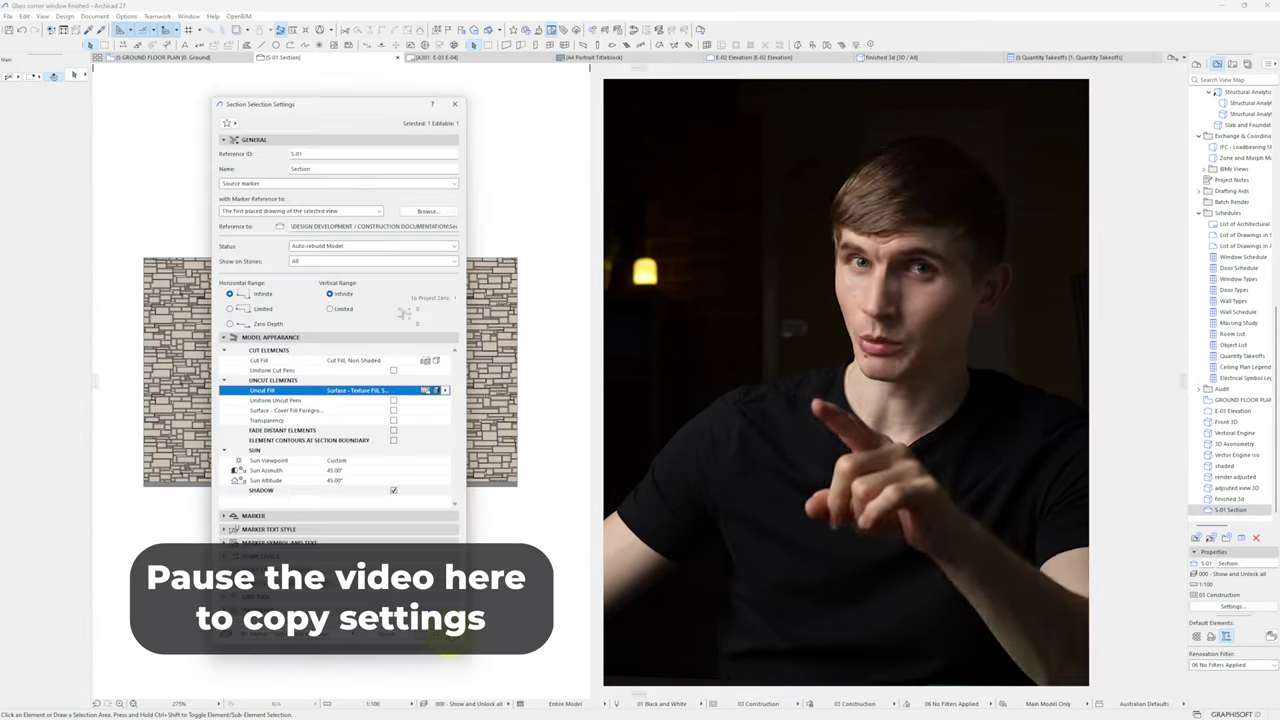
click(445, 634)
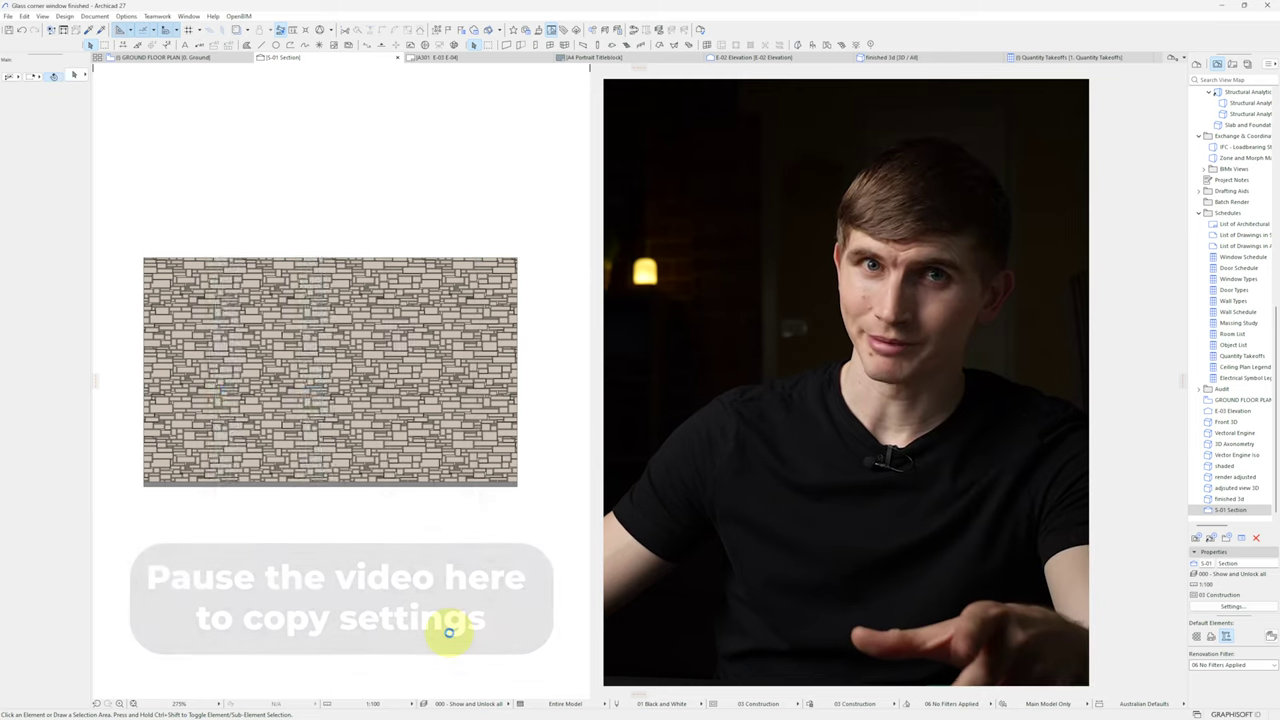
Trace a closed polyline along the stepped stone joints from the wall's lower right corner to its top edge, and offset its vertical edge outward beyond the wall.
click(289, 46)
scroll(509, 486, up, 5)
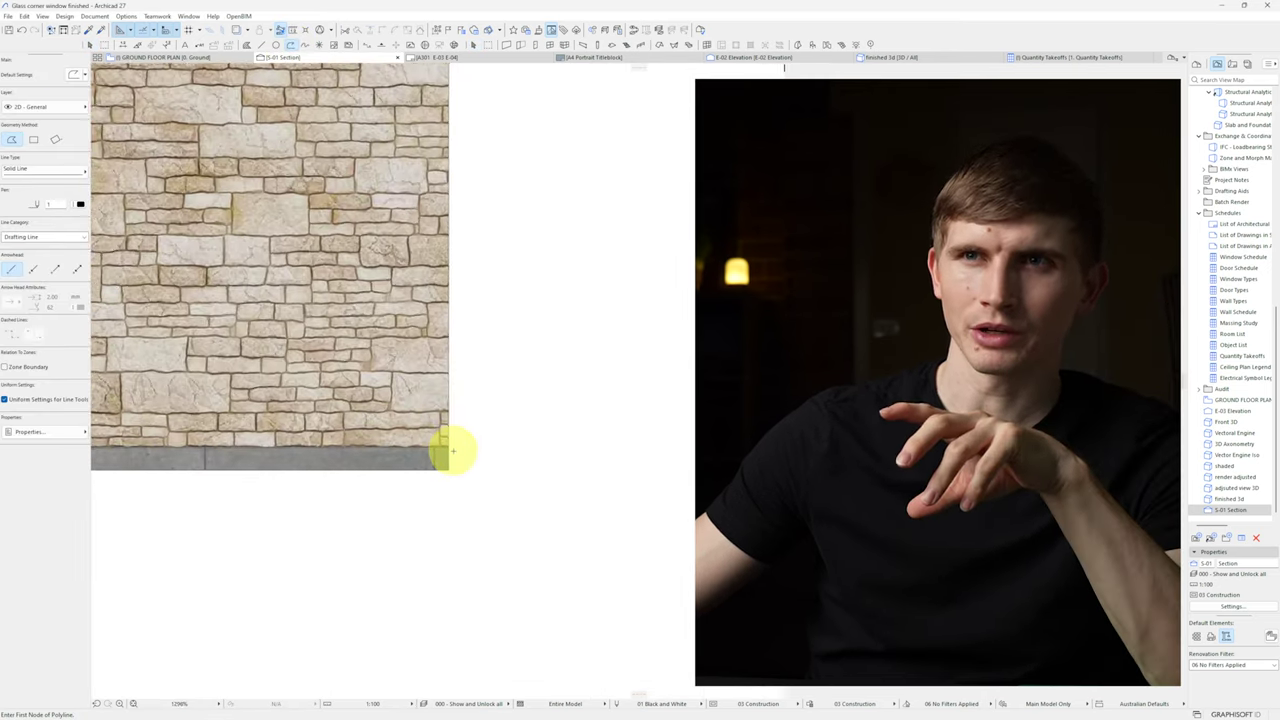
click(449, 447)
scroll(449, 447, up, 2)
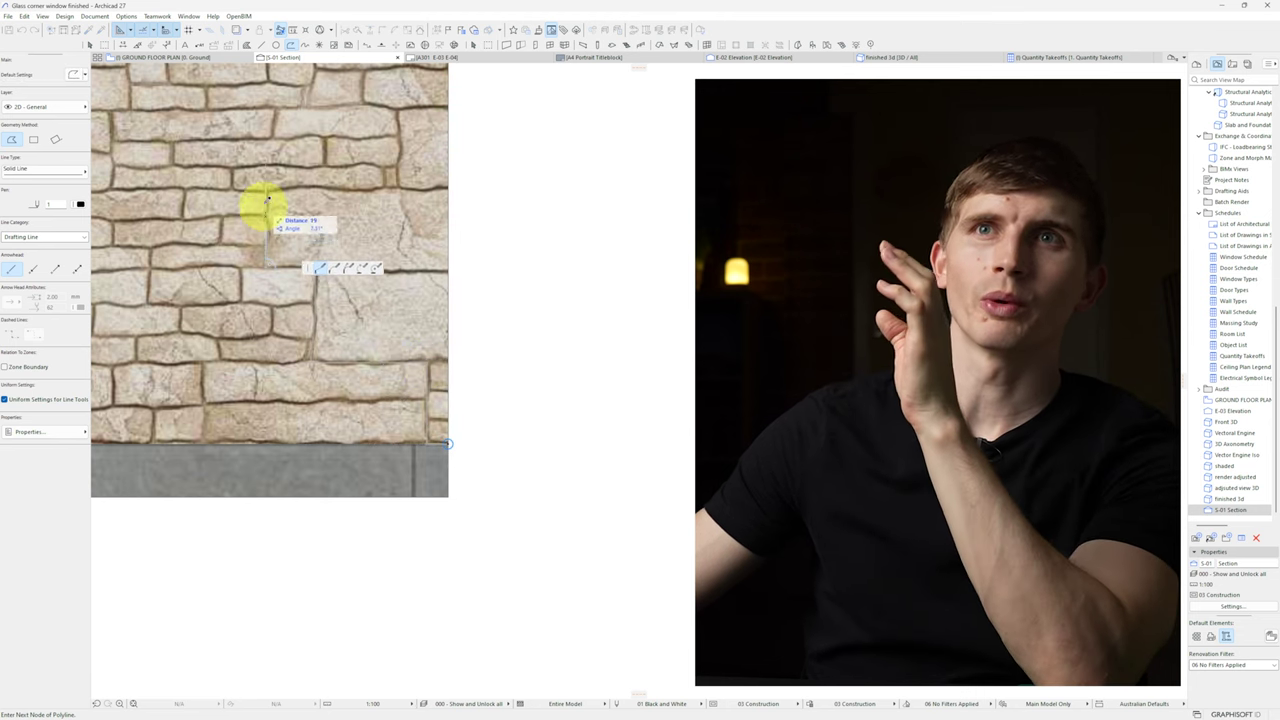
scroll(195, 173, up, 1)
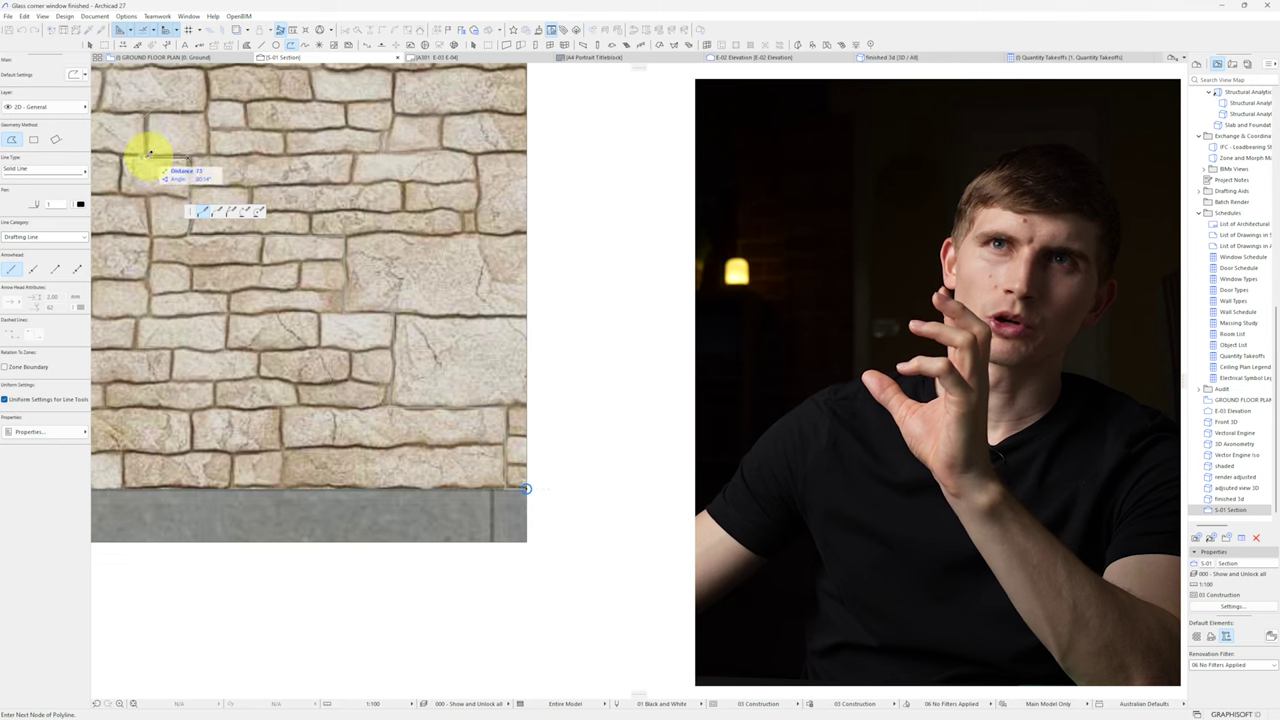
scroll(356, 277, up, 2)
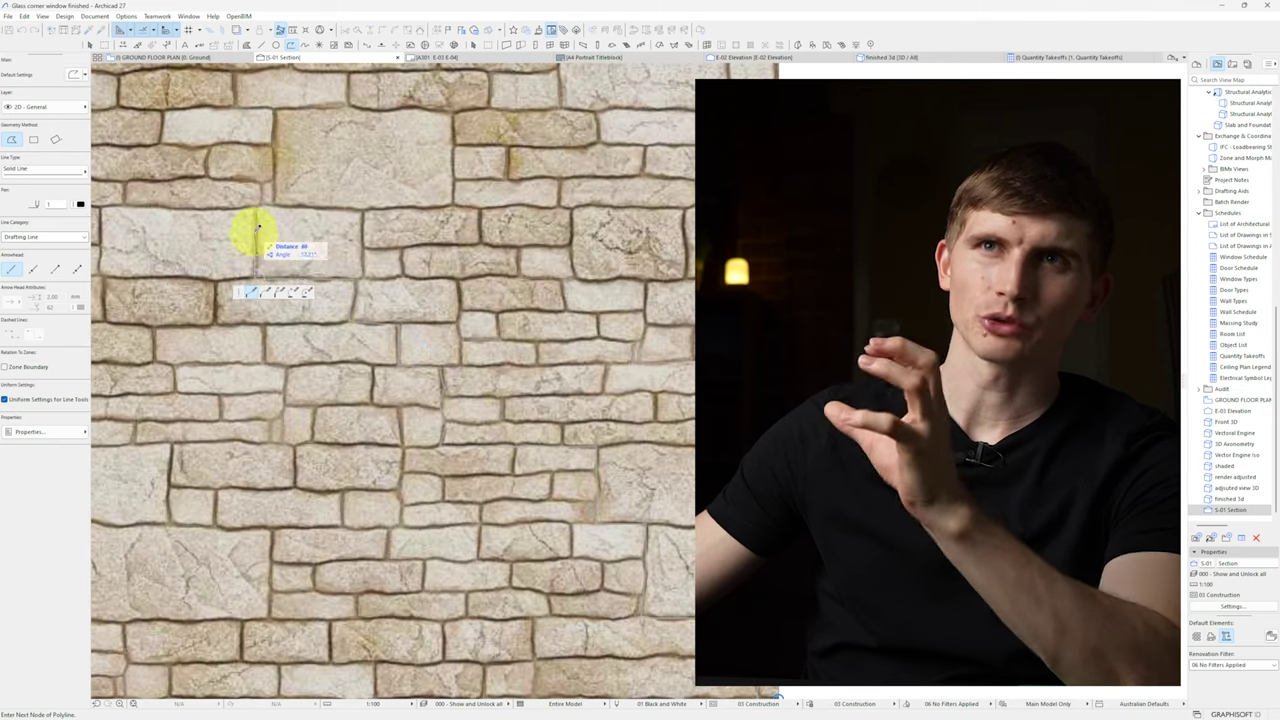
scroll(323, 414, down, 2)
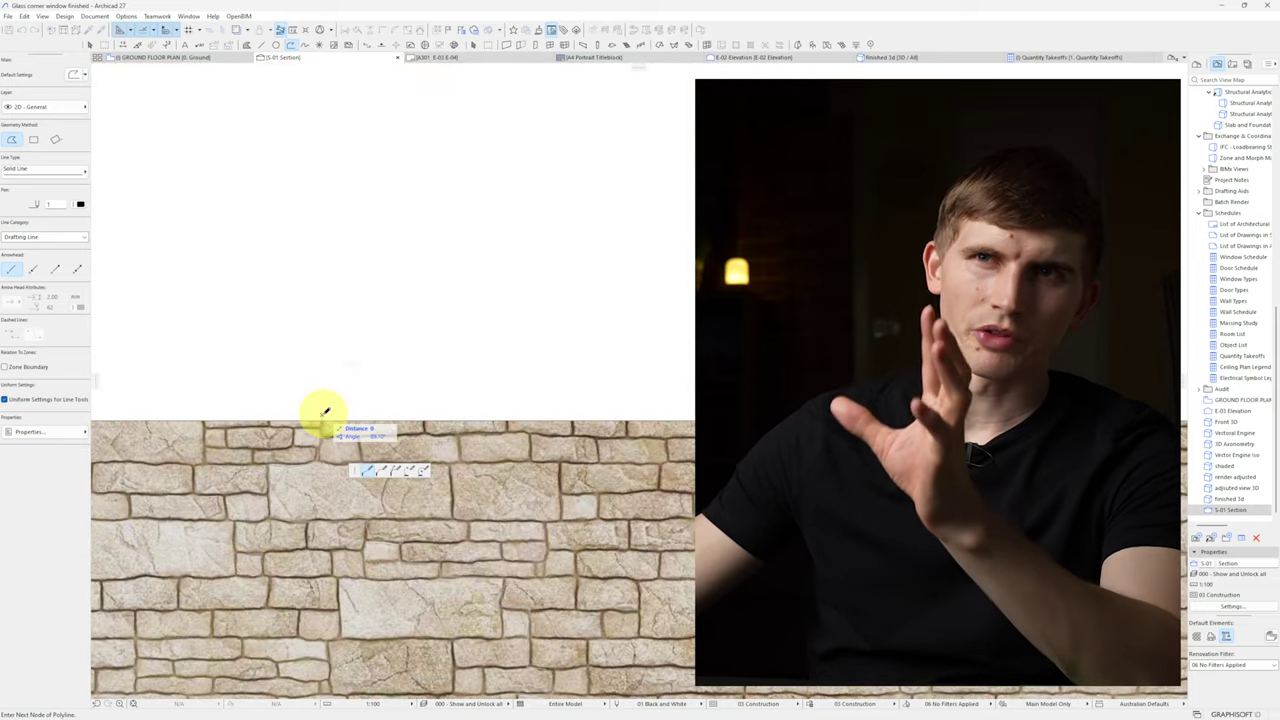
scroll(334, 420, down, 3)
scroll(613, 381, up, 3)
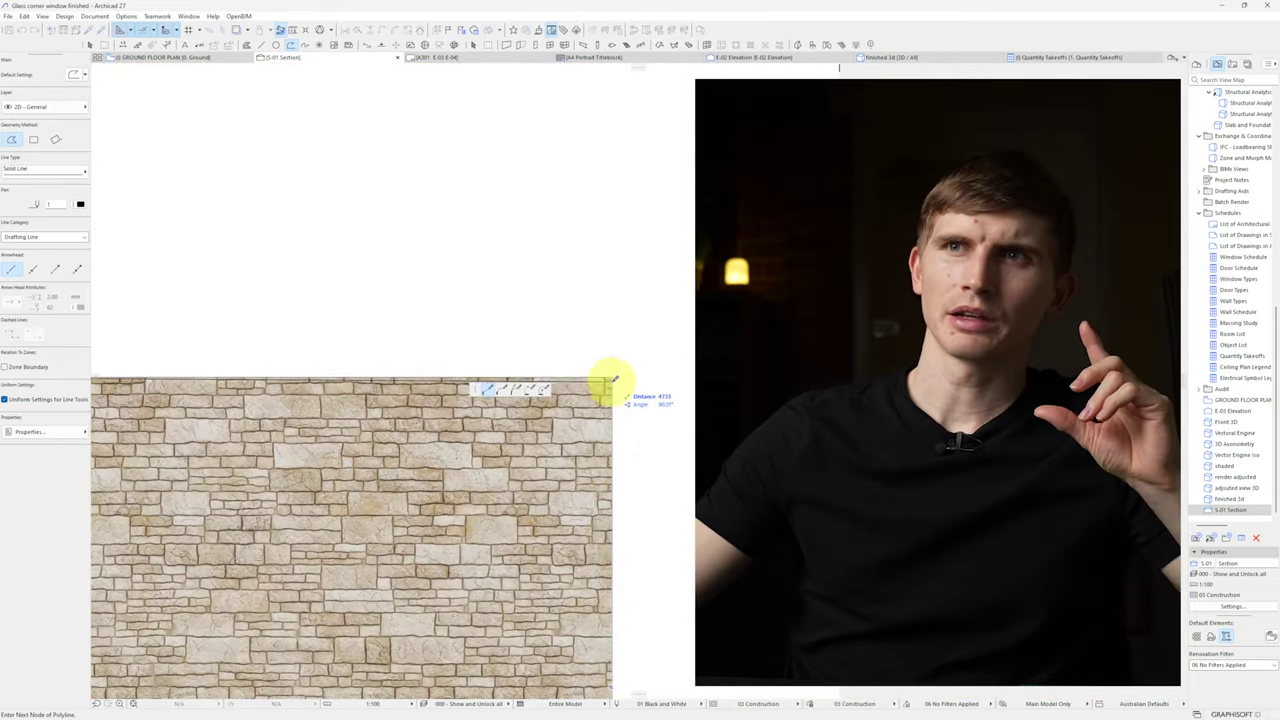
scroll(397, 534, down, 3)
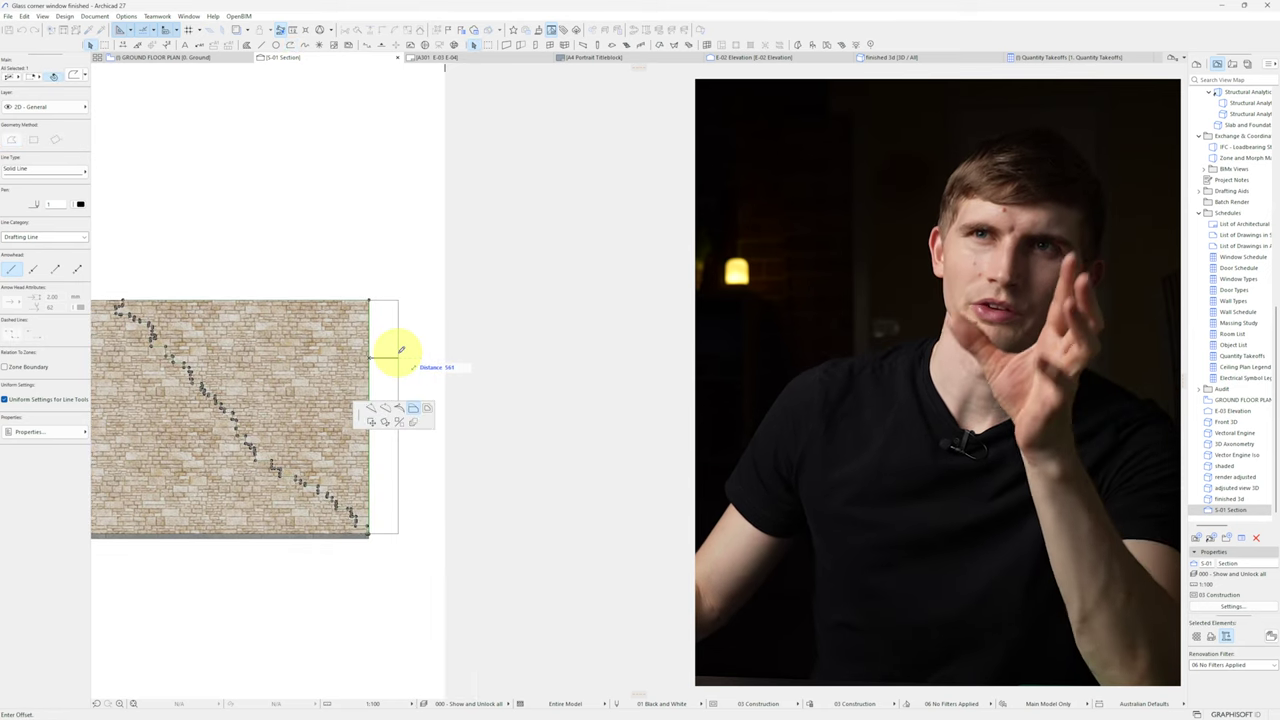
text(5)
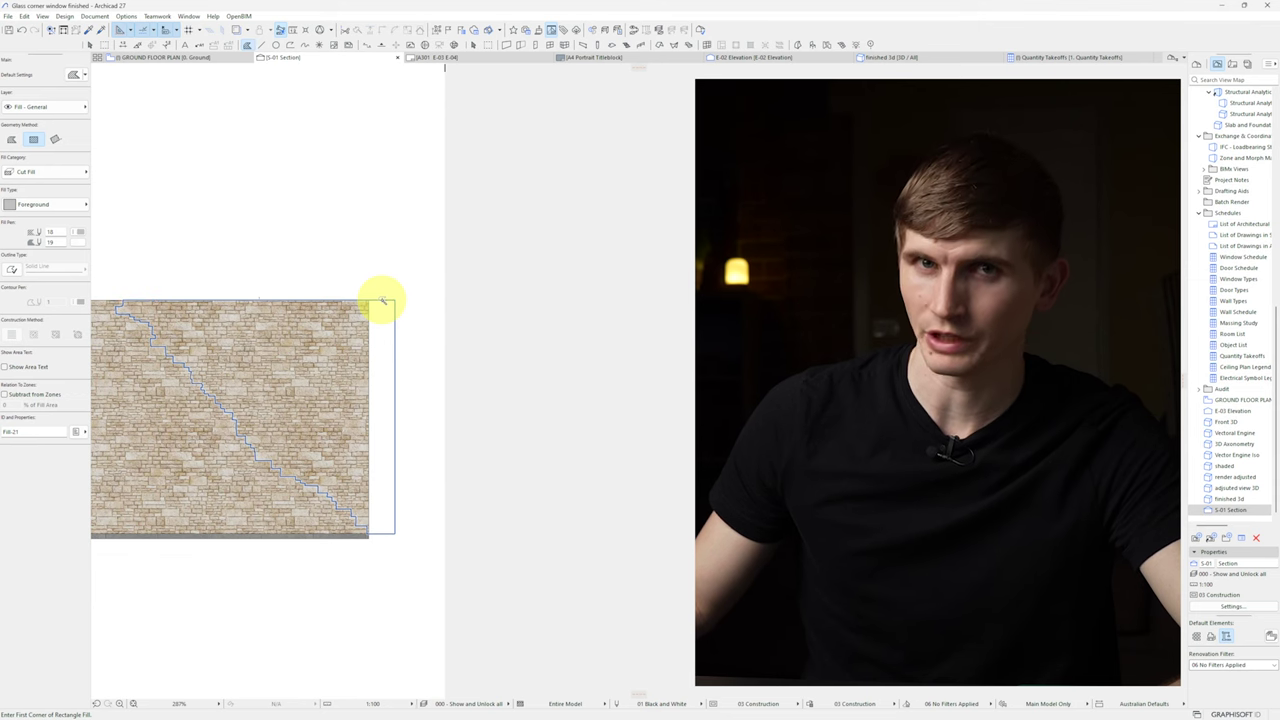
Fill the traced outline with a Foreground cut fill and copy that fill to the clipboard.
click(382, 300)
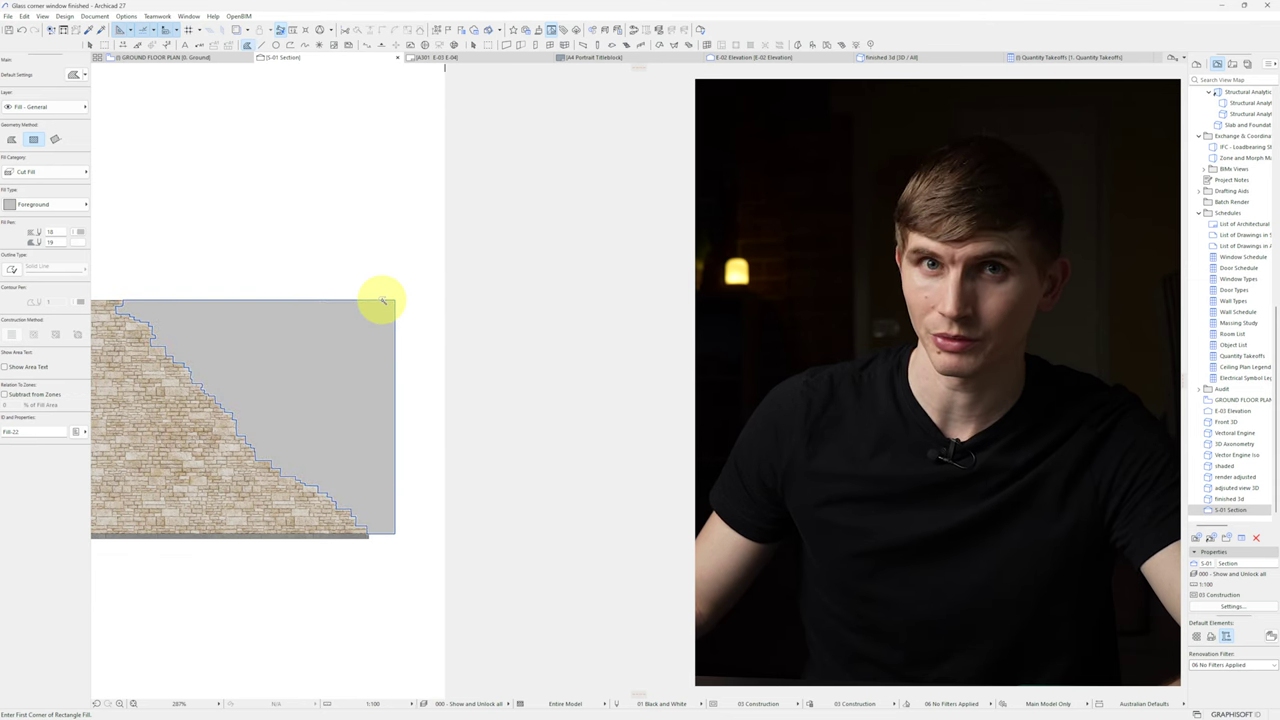
shift+click(296, 344)
right_click(312, 259)
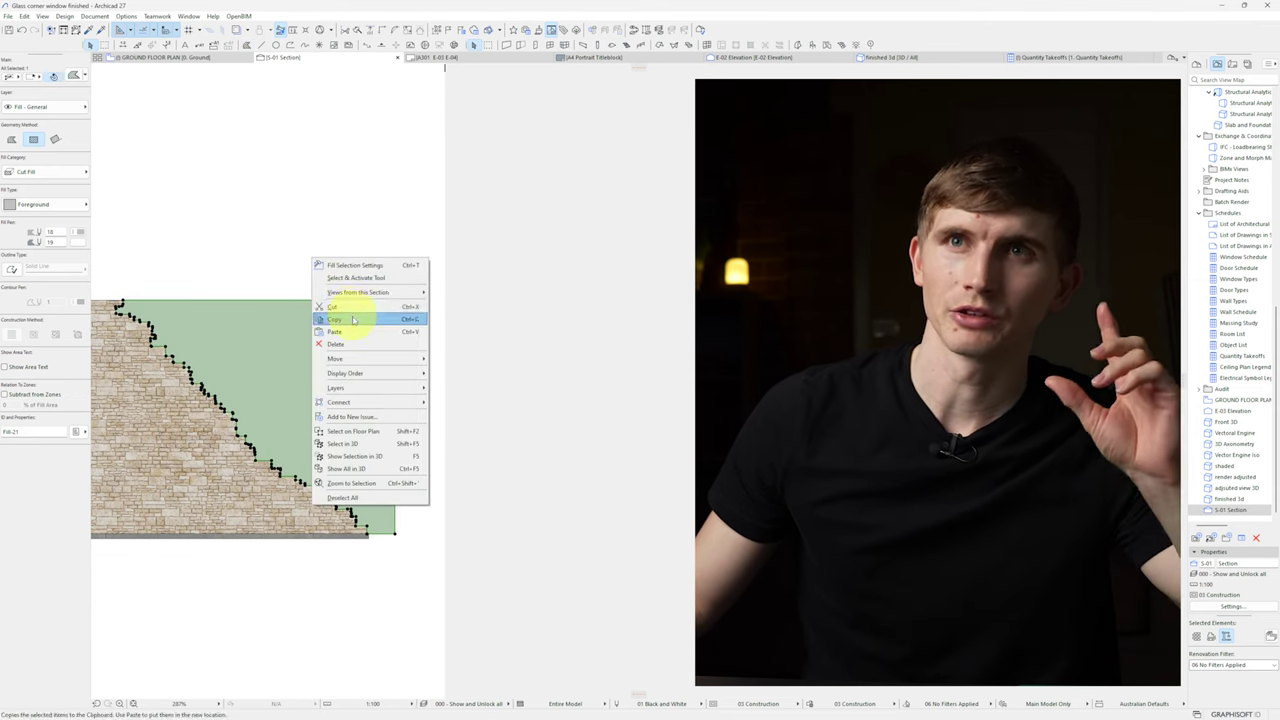
click(352, 319)
Create a new complex profile named "Brick Stagger" in the Profile Manager.
click(126, 16)
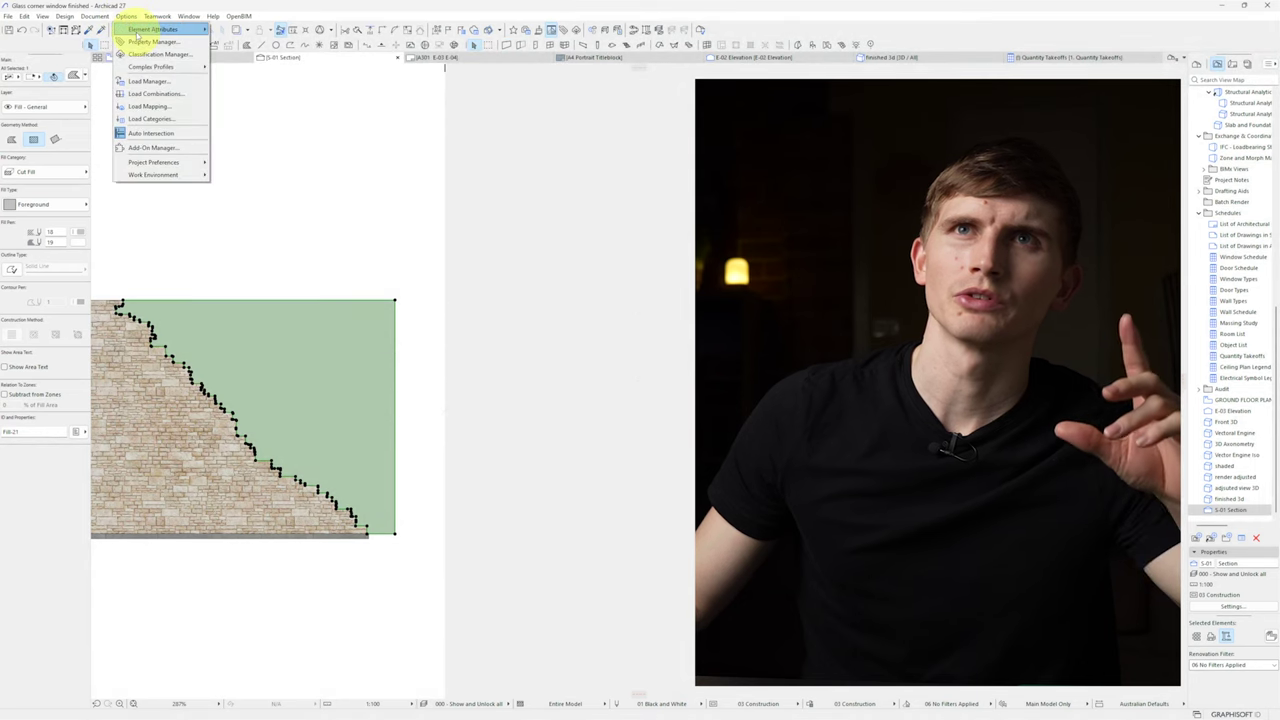
mouse_move(145, 30)
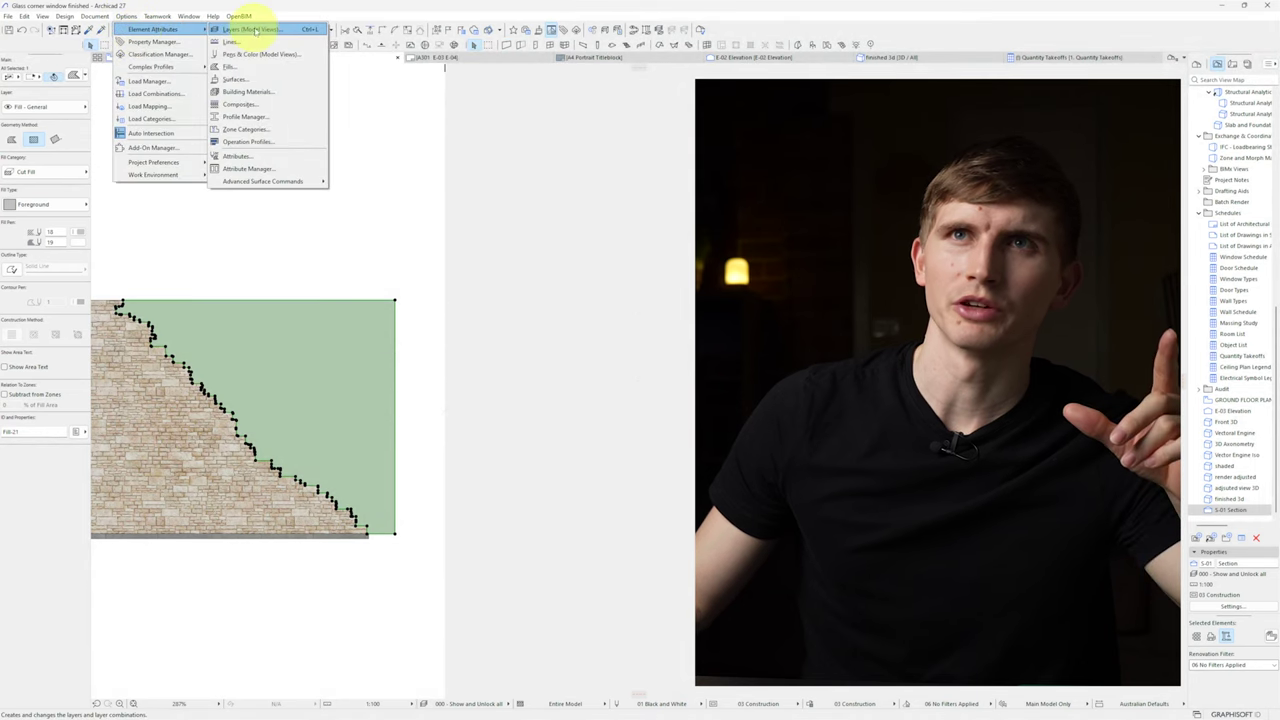
click(282, 122)
click(201, 274)
click(222, 285)
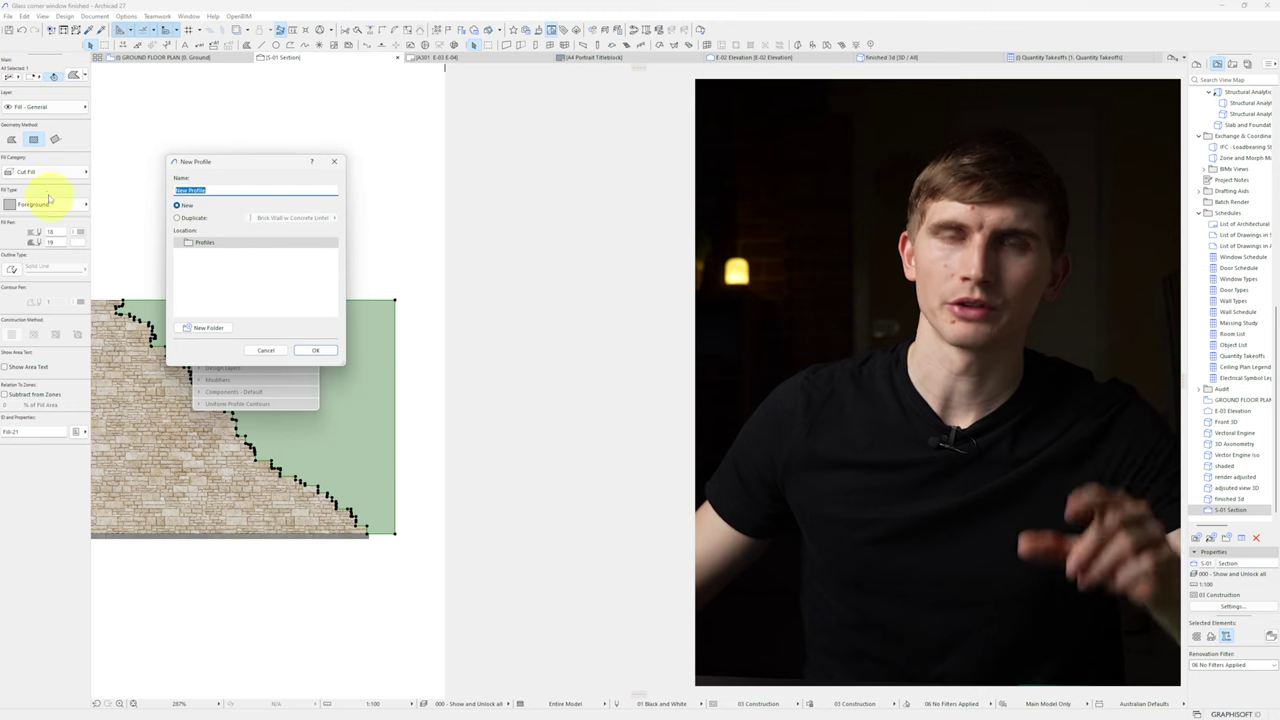
text(Brick S)
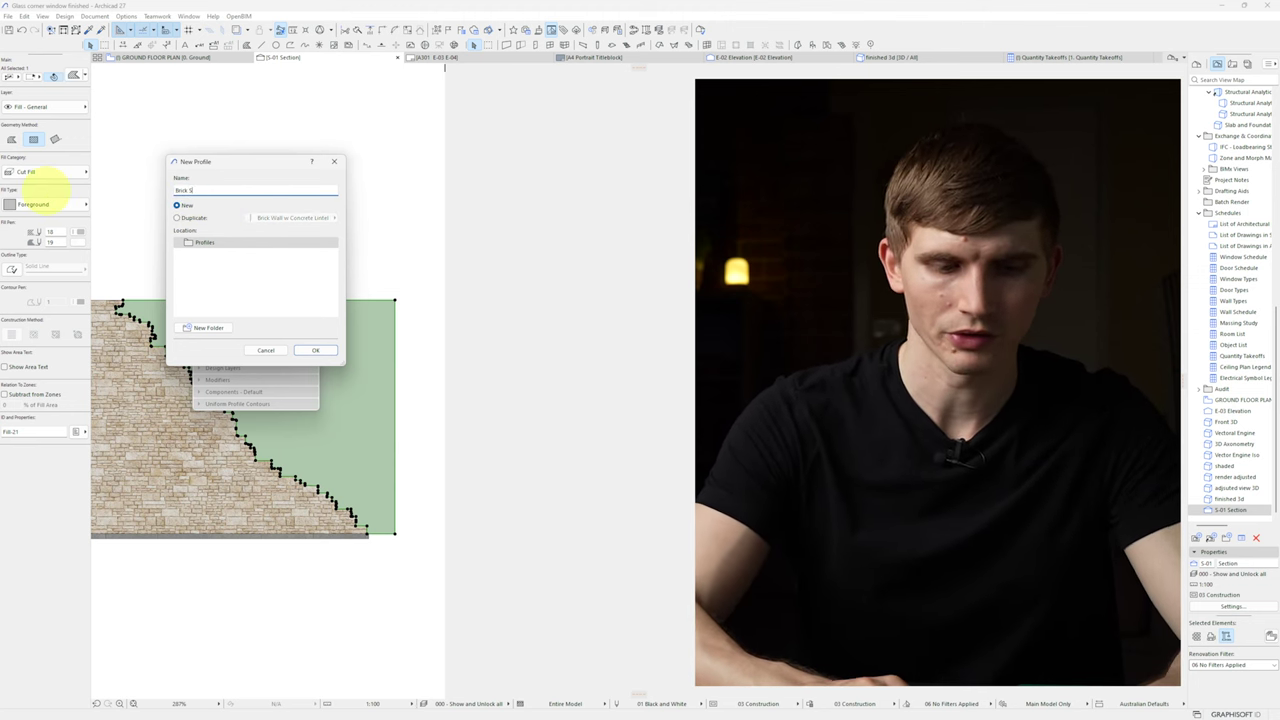
text(tagger)
click(315, 350)
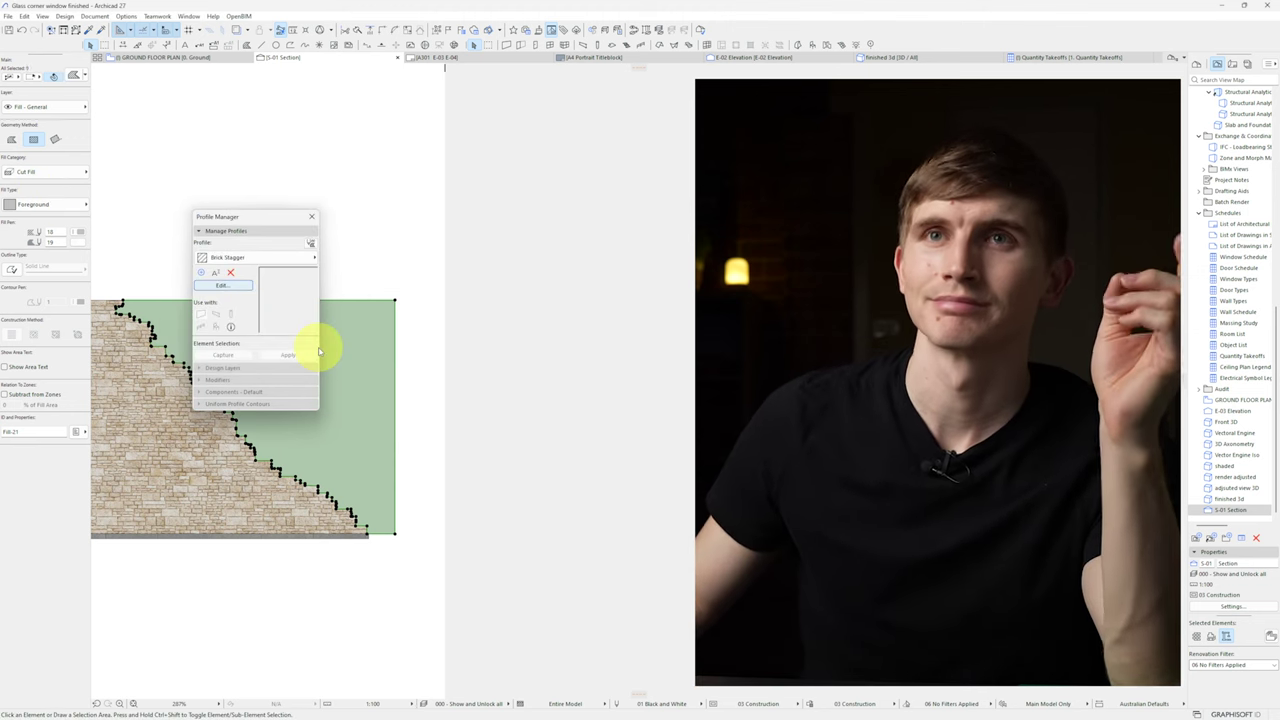
Replace the default shape in the Brick Stagger profile with the copied stepped fill.
click(575, 419)
key(Delete)
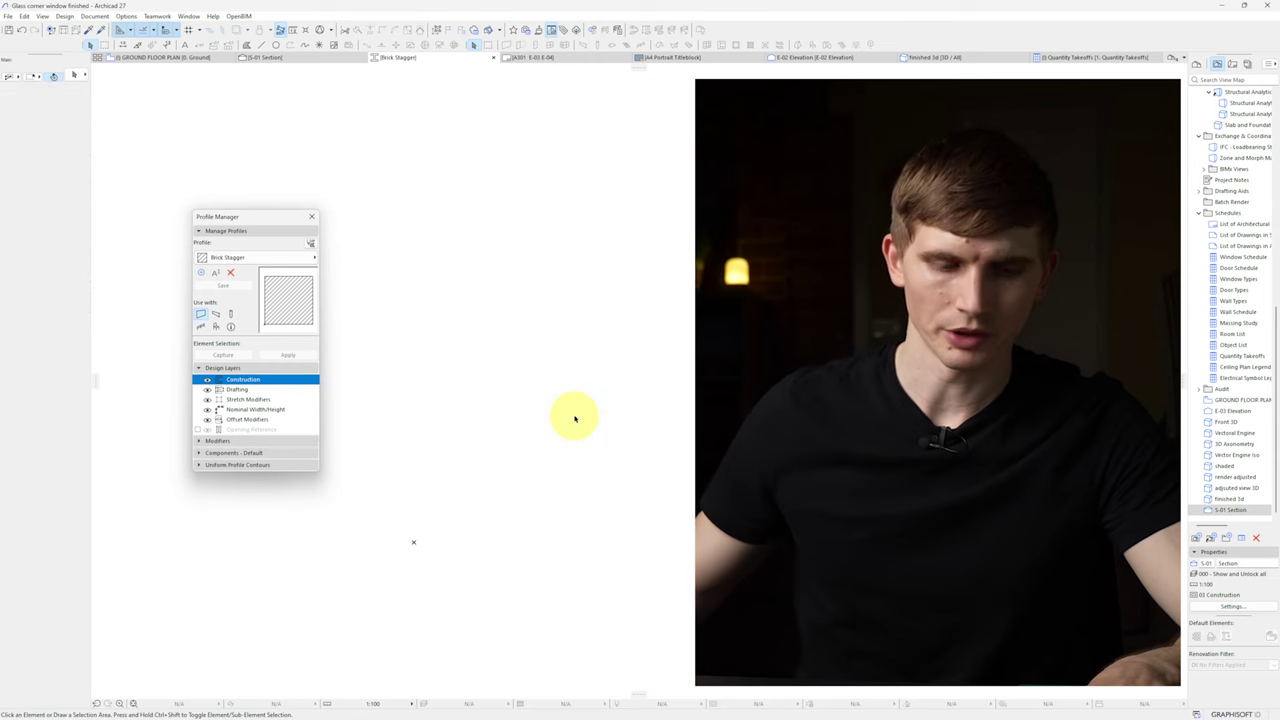
key(ctrl+v)
click(376, 364)
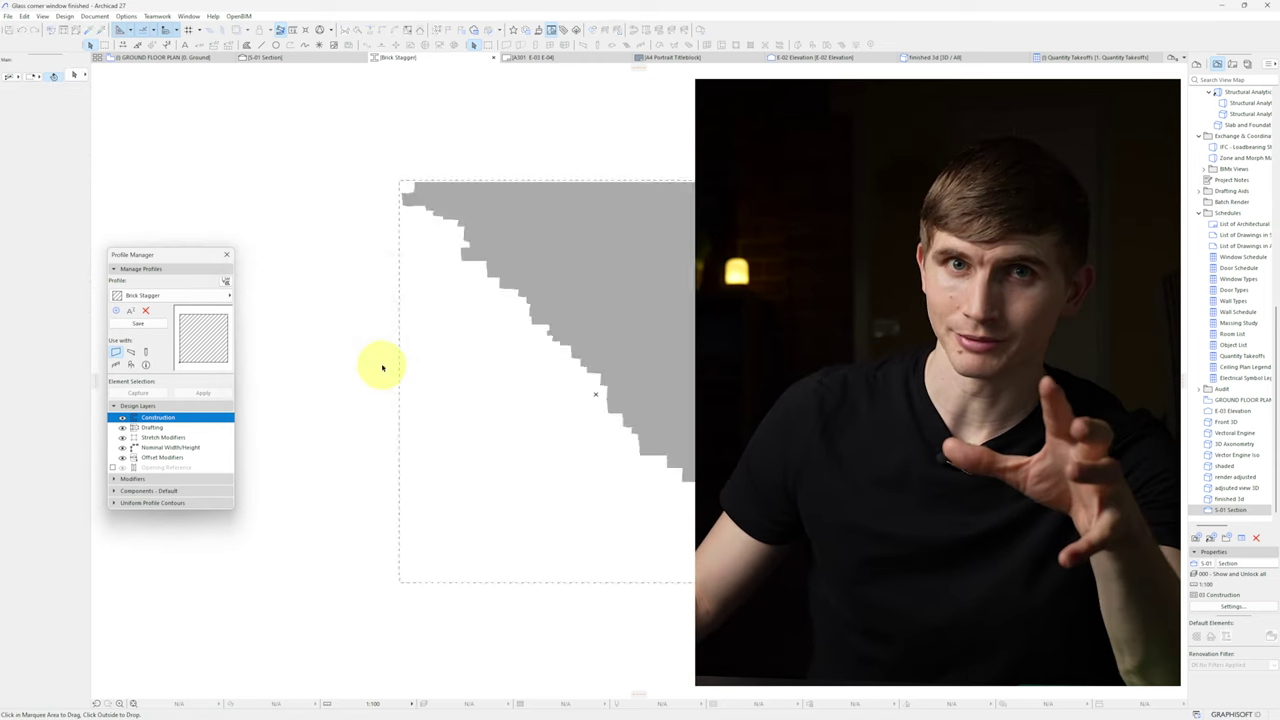
key(ctrl)
key(ctrl)
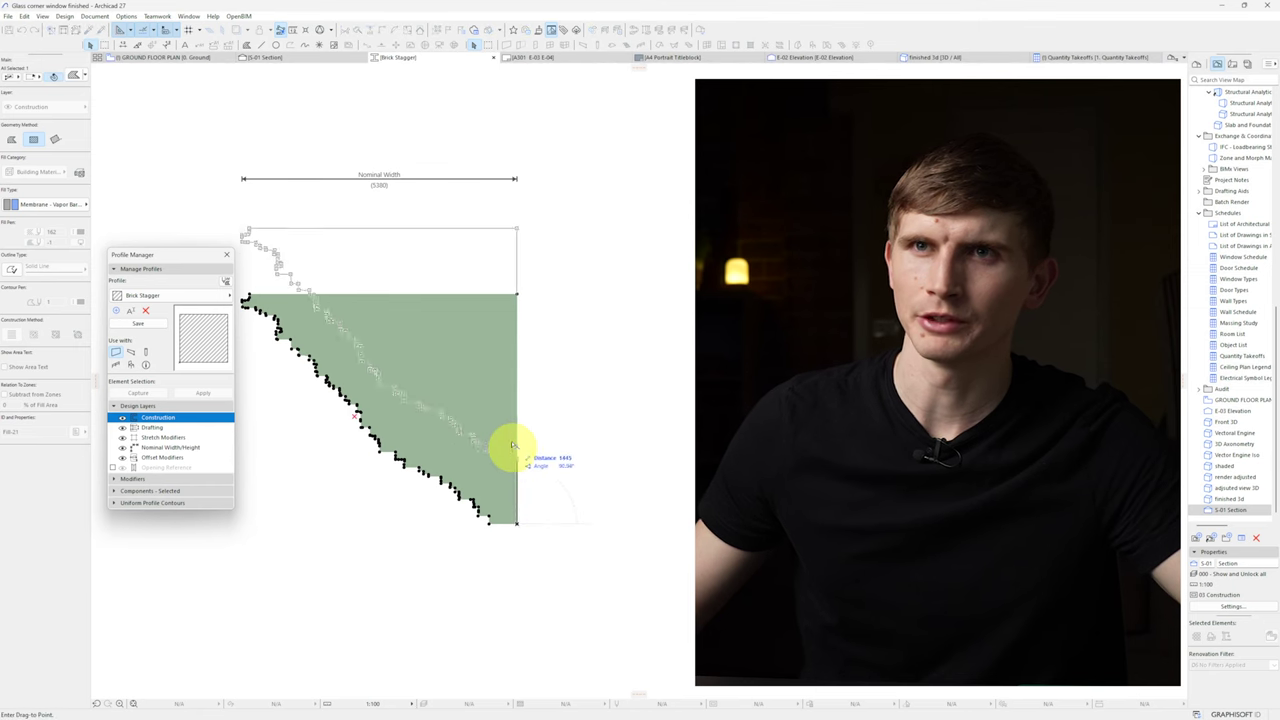
Move the stepped profile shape vertically and horizontally so its base and left tip line up with the profile origin.
drag(512, 444, 275, 232)
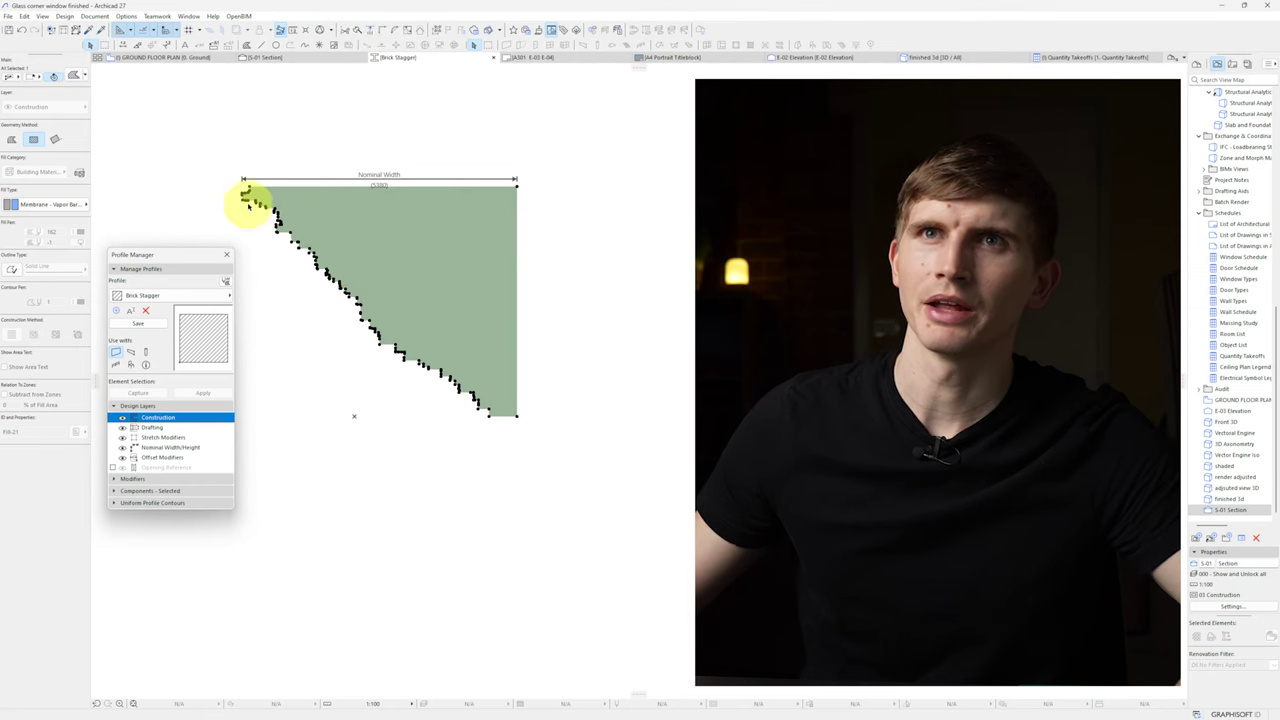
scroll(250, 172, up, 4)
click(229, 220)
scroll(386, 226, down, 3)
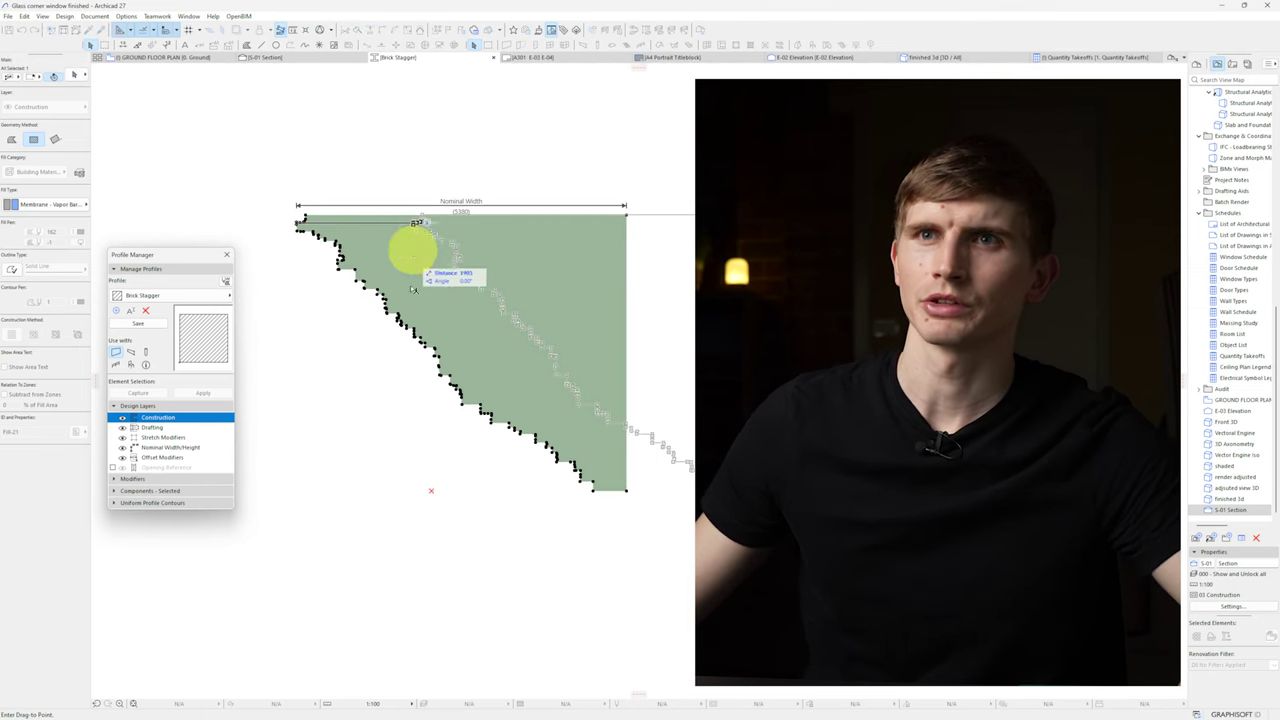
click(432, 494)
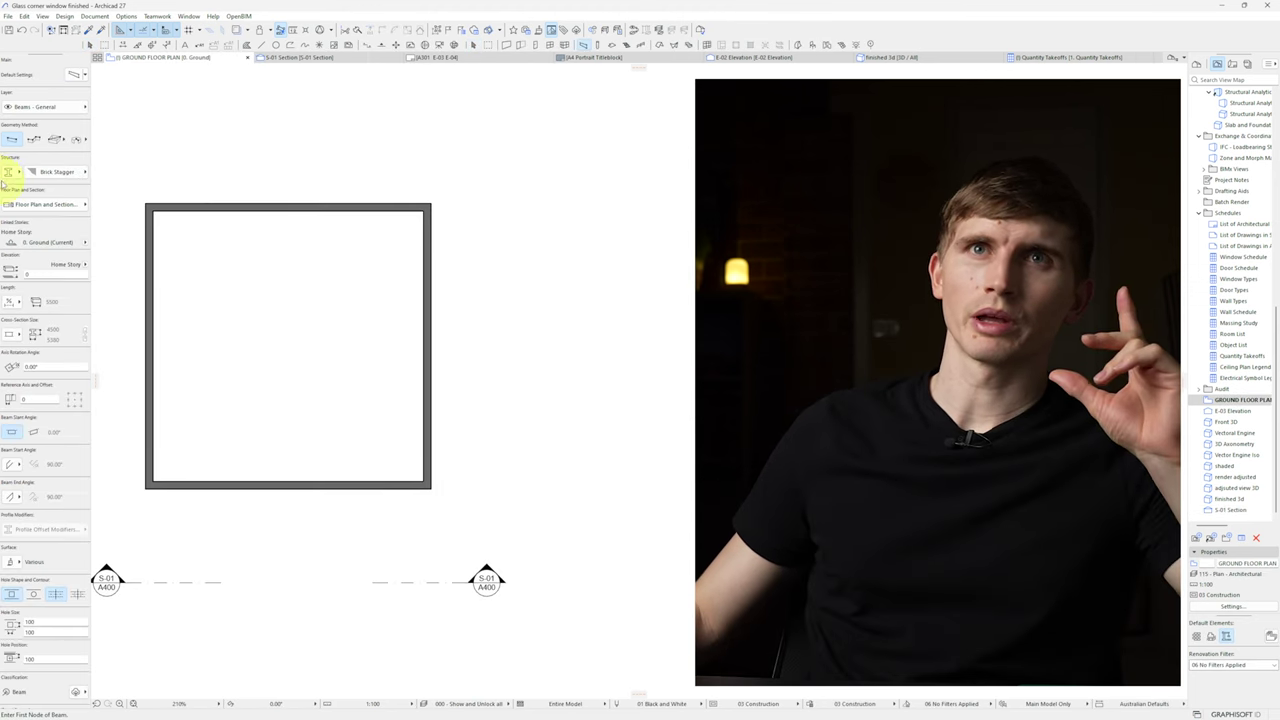
Place a 1000 mm long beam with the Brick Stagger complex profile across the lower wall on the floor plan.
click(11, 172)
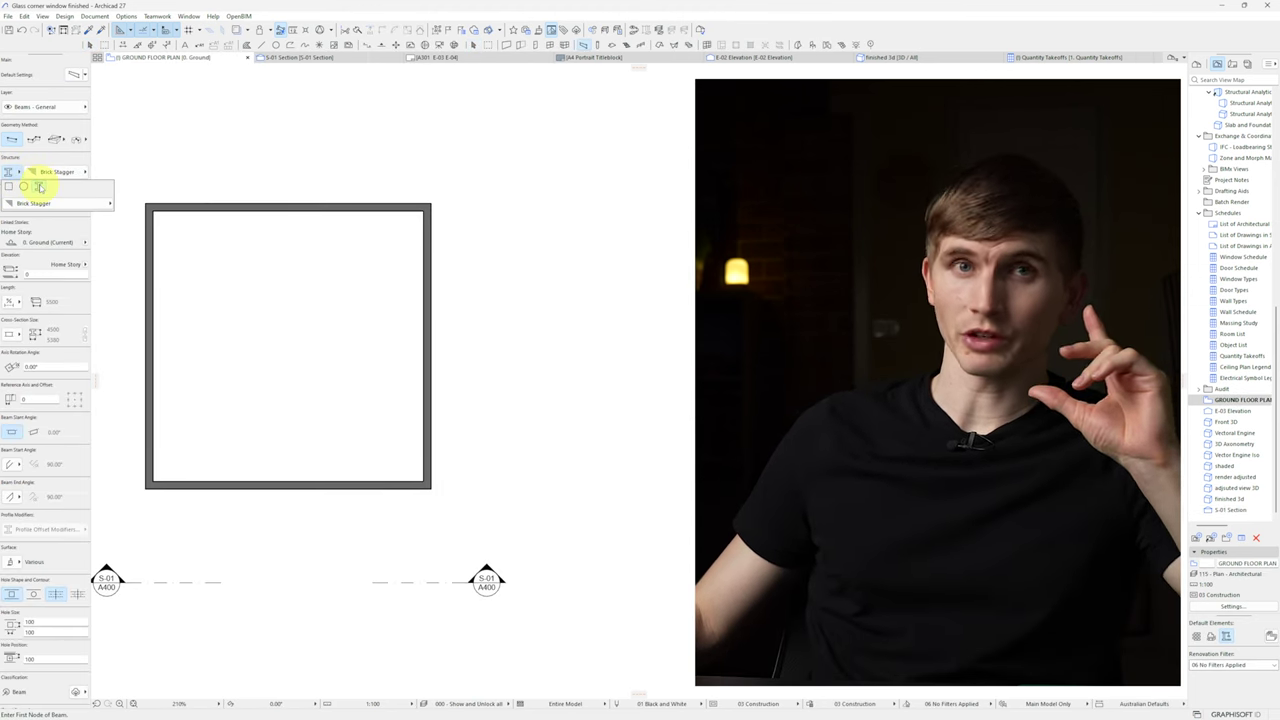
click(60, 203)
text(bri)
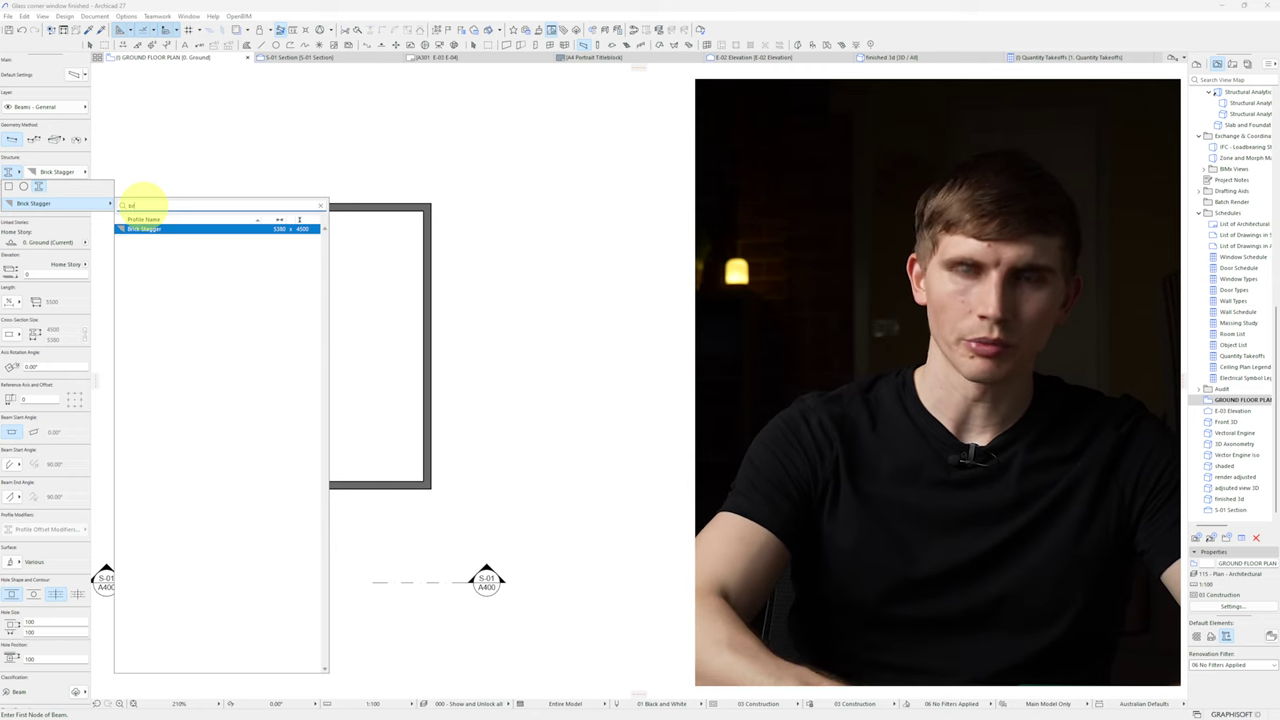
key(Return)
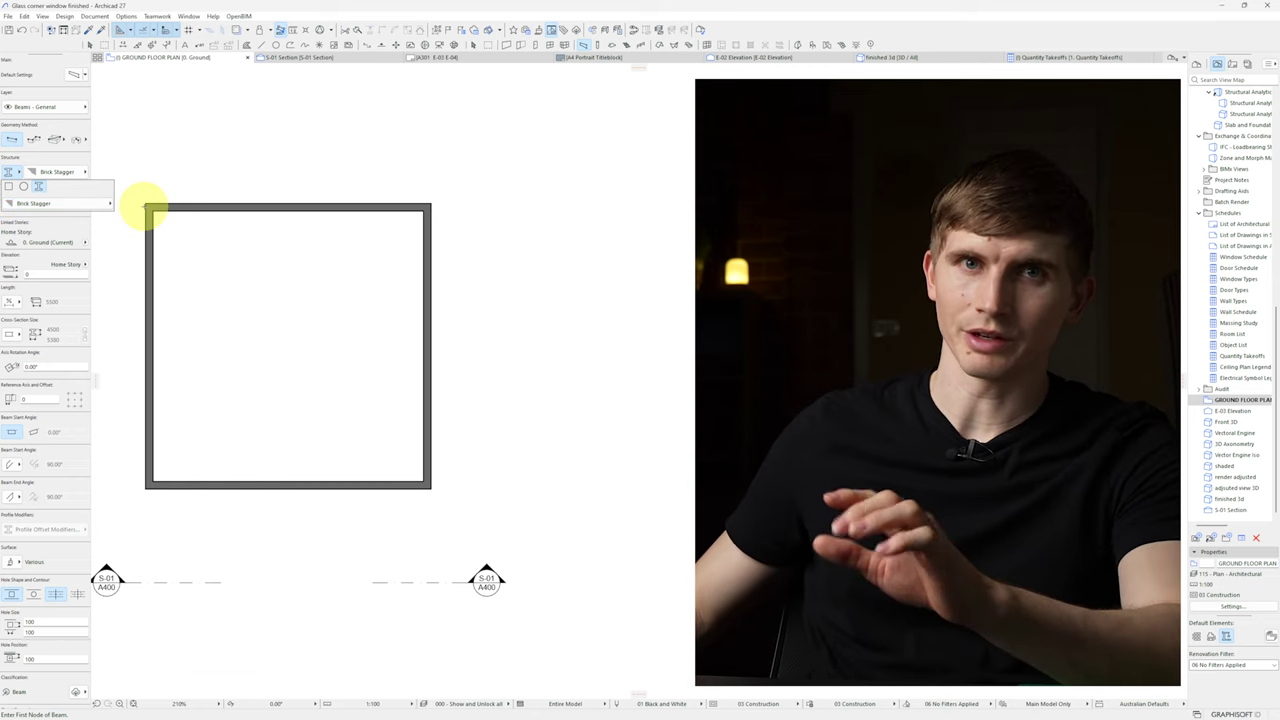
click(247, 497)
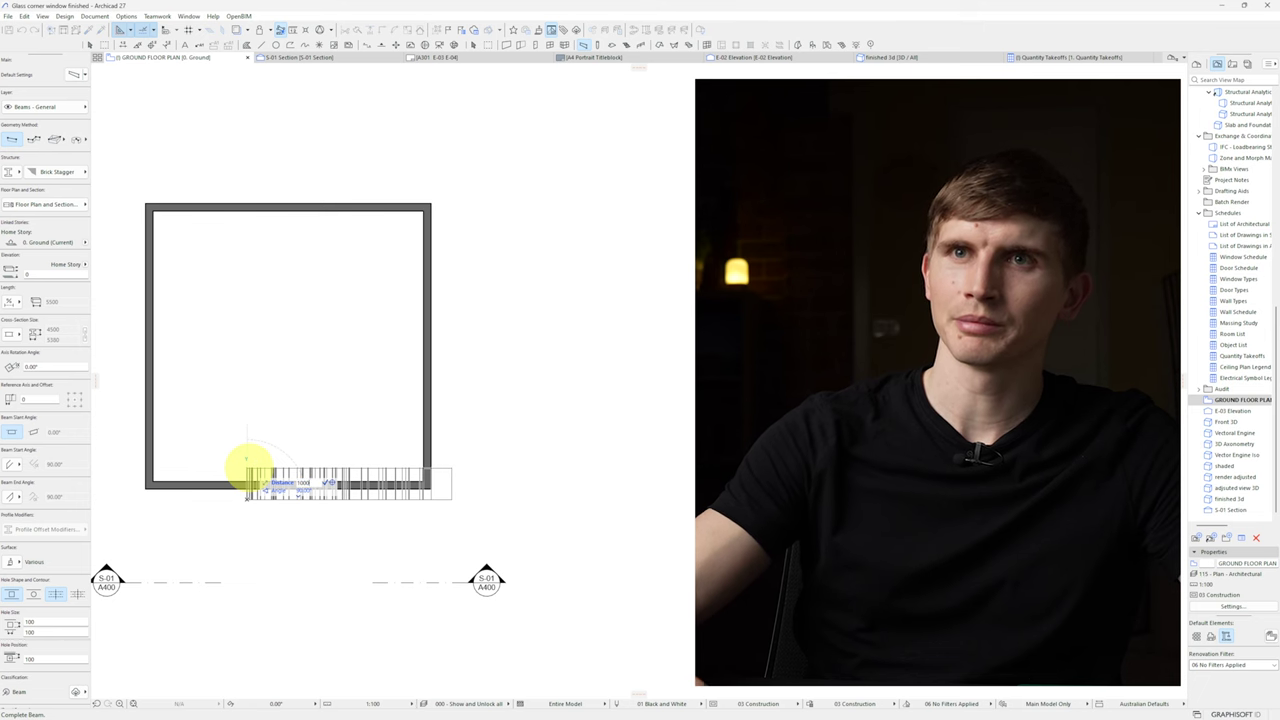
Shift the beam horizontally past the lower right wall corner and mirror a copy of it about the corner's diagonal.
click(440, 463)
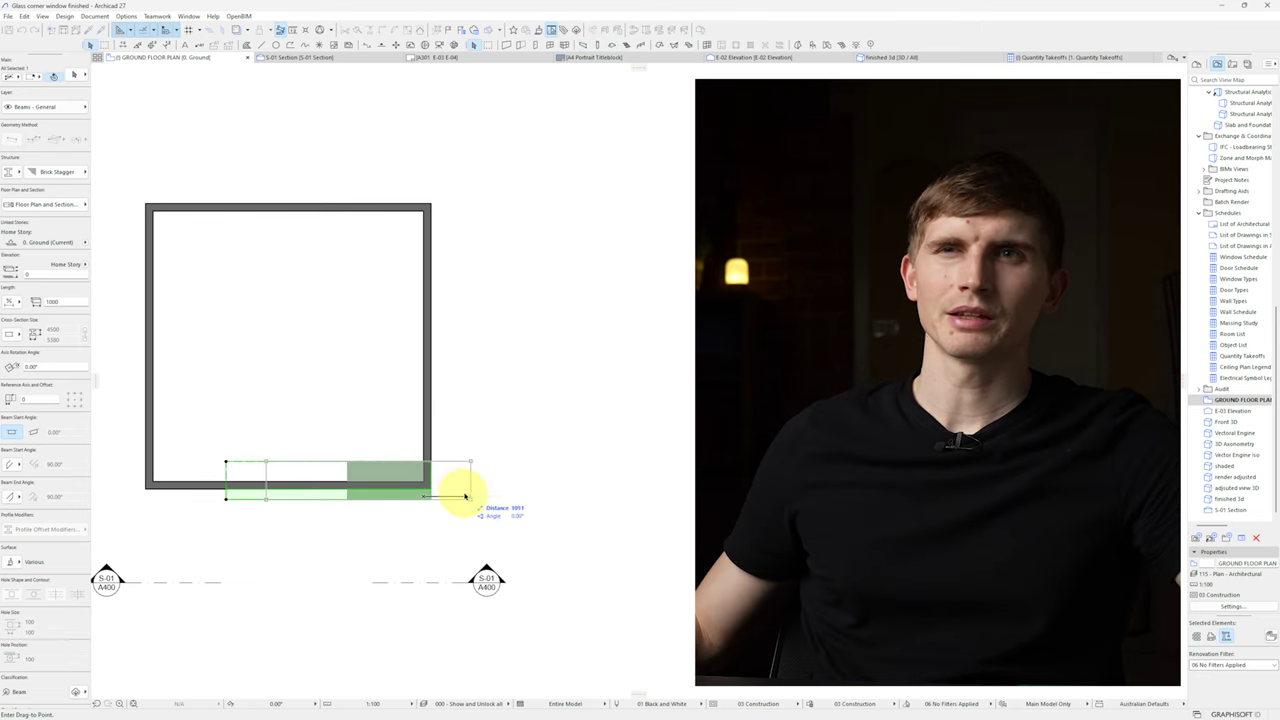
click(443, 497)
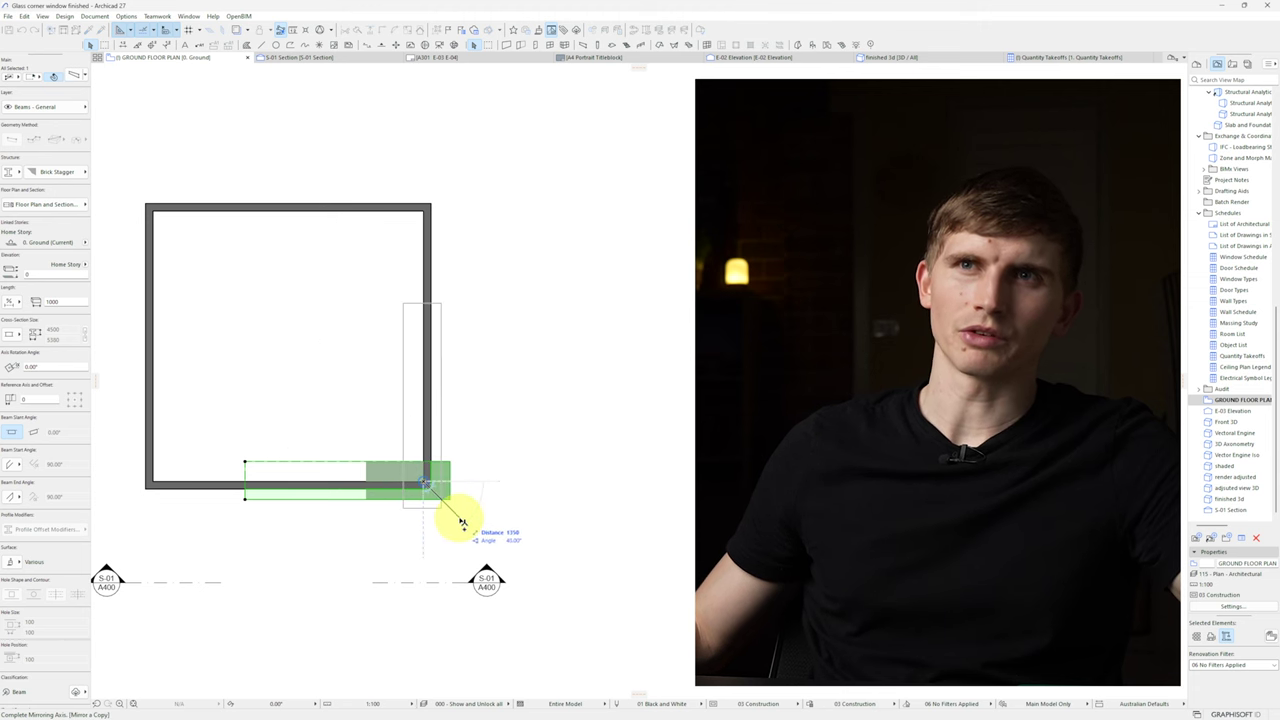
click(398, 444)
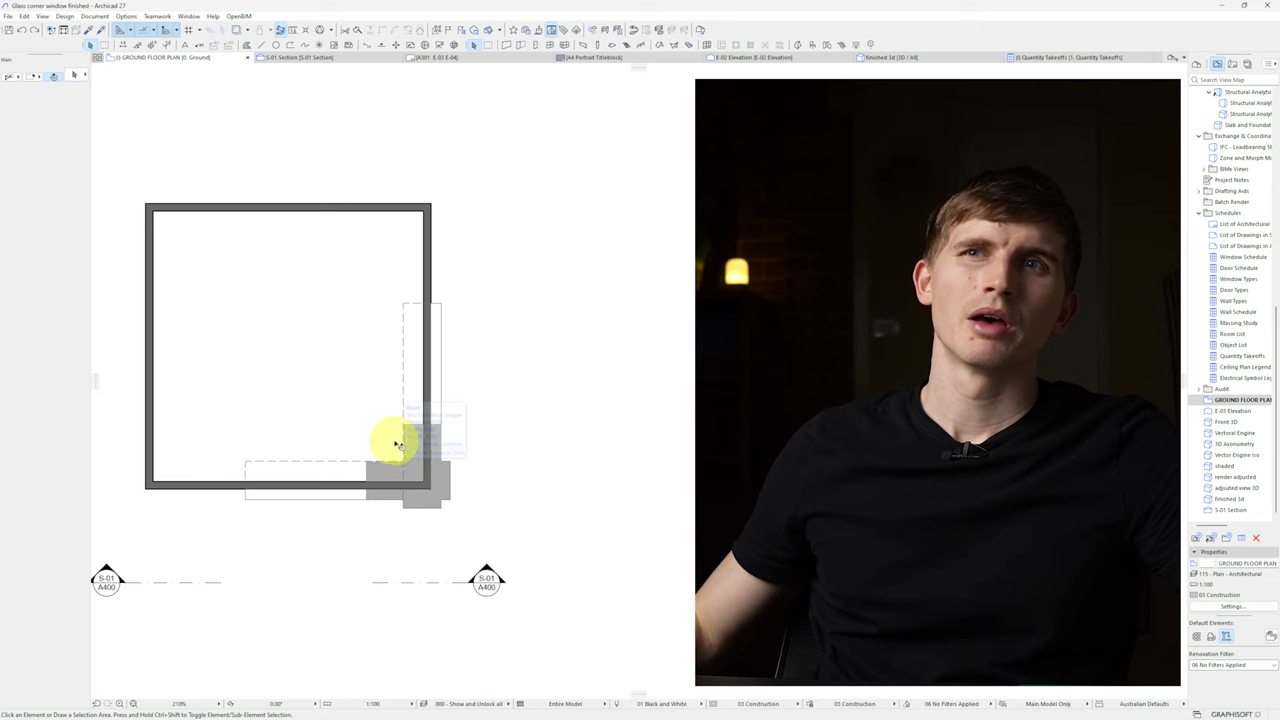
Intersect the two mirrored Brick Stagger beams at the building corner and show the joined beams in the finished 3d view.
shift+click(394, 477)
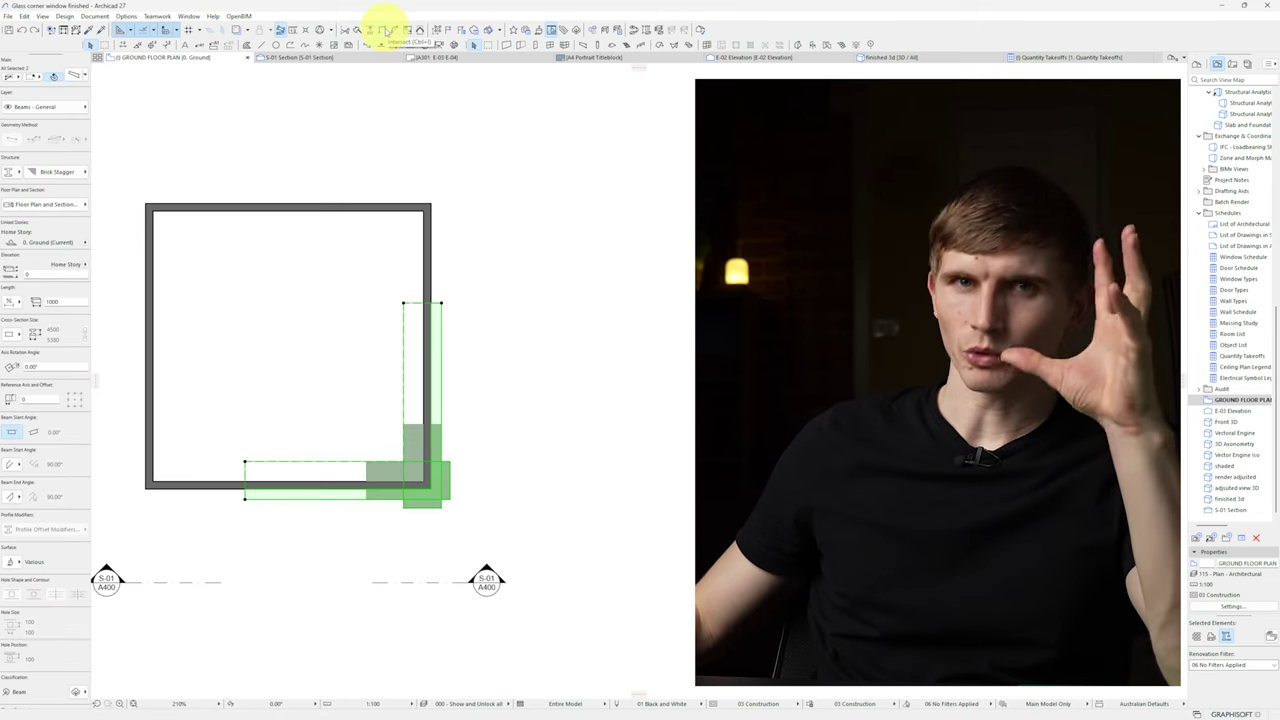
click(383, 30)
click(641, 418)
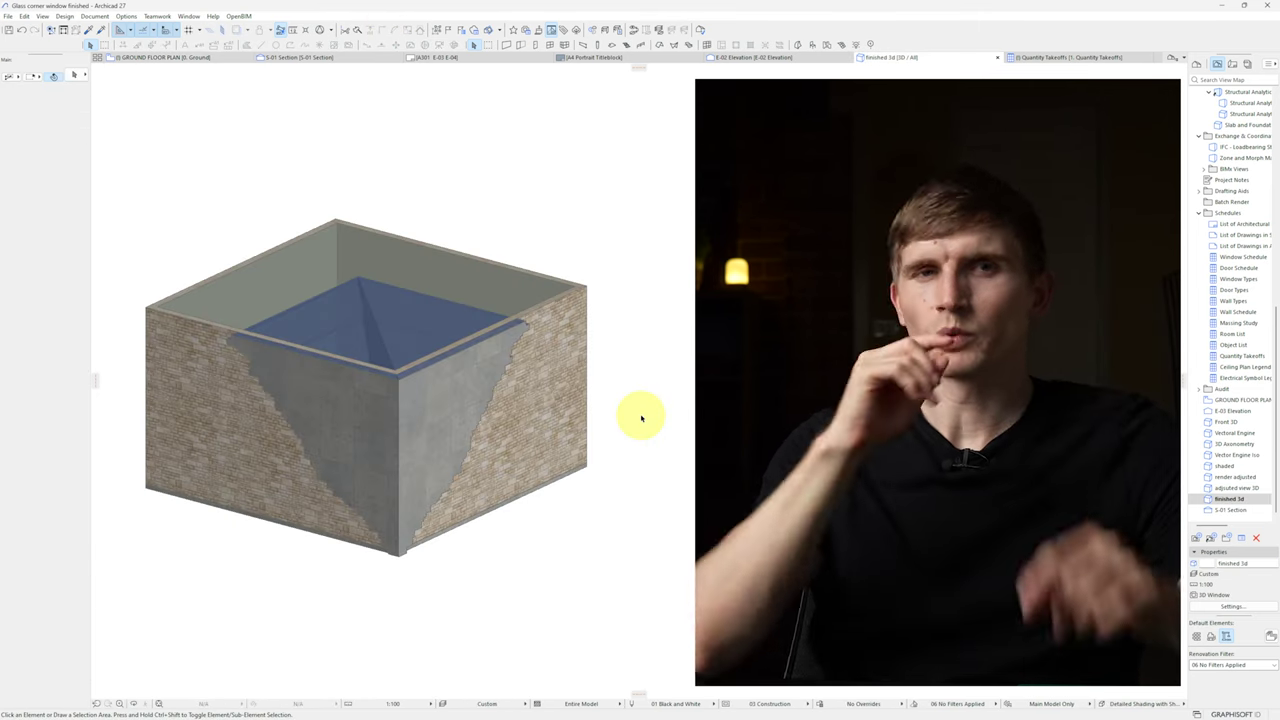
Open Solid Element Operations for the two corner beams and add them as operators.
click(336, 299)
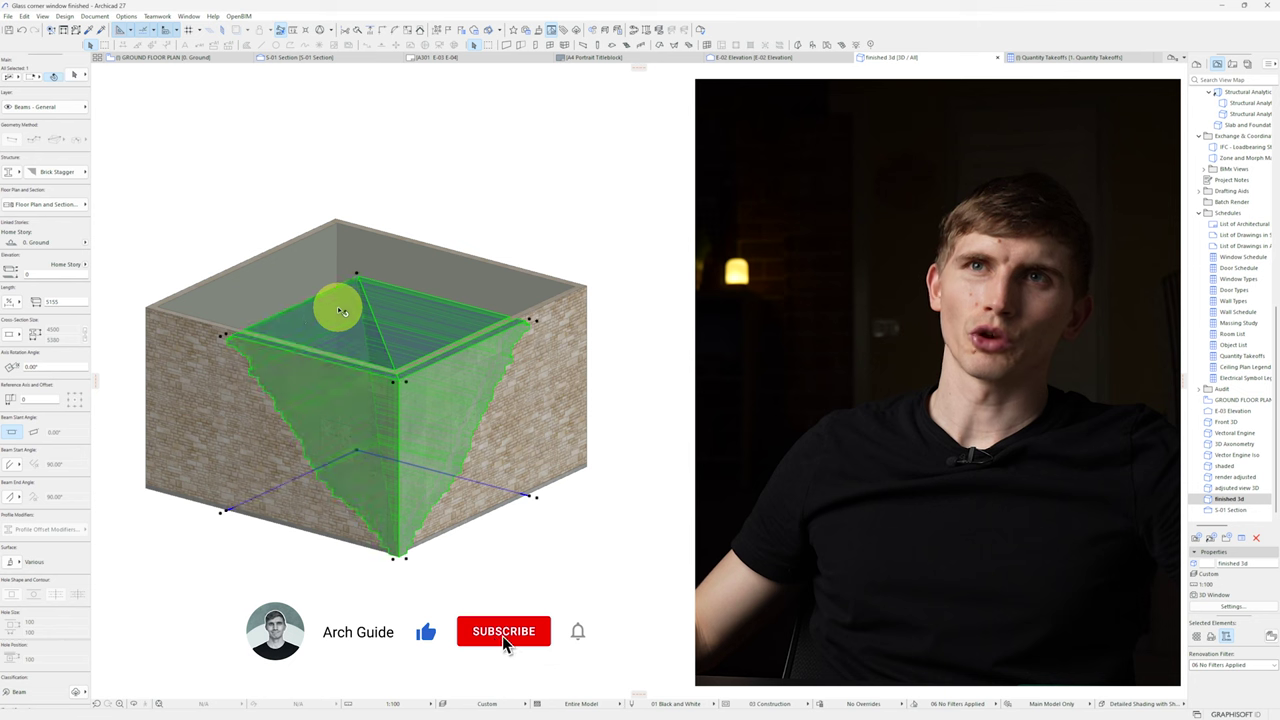
right_click(224, 171)
mouse_move(303, 270)
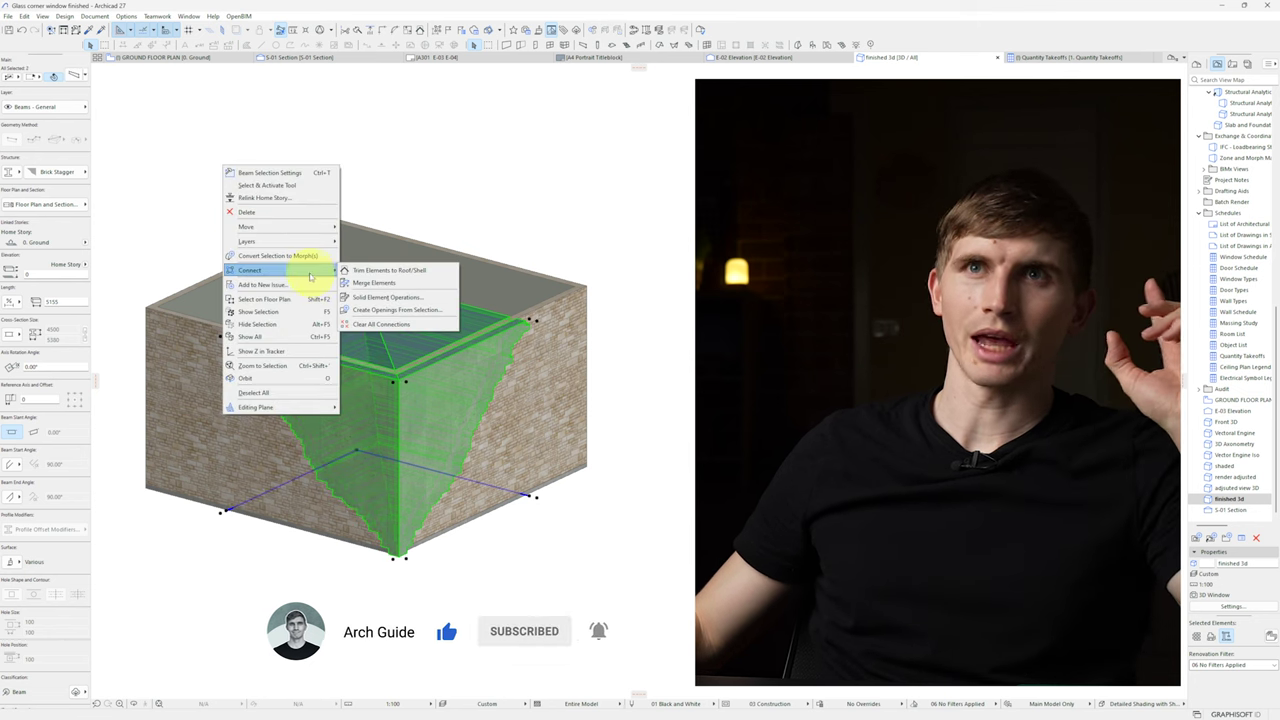
click(389, 298)
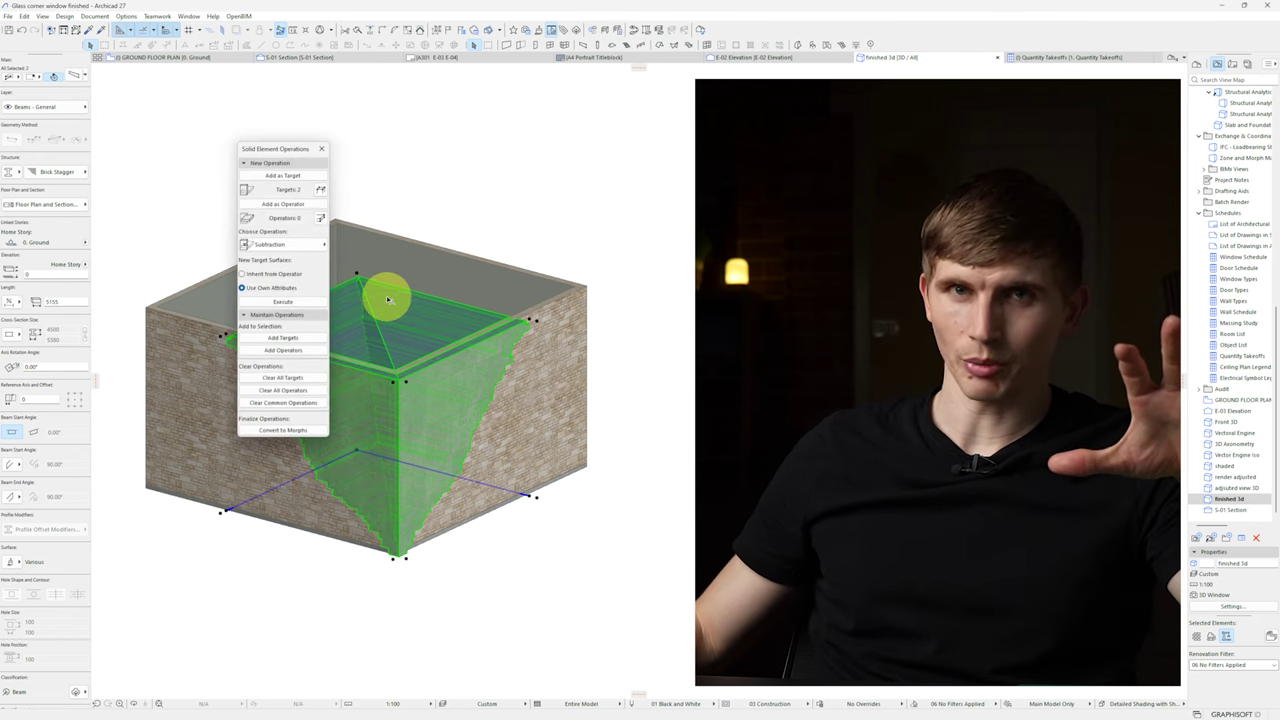
click(308, 204)
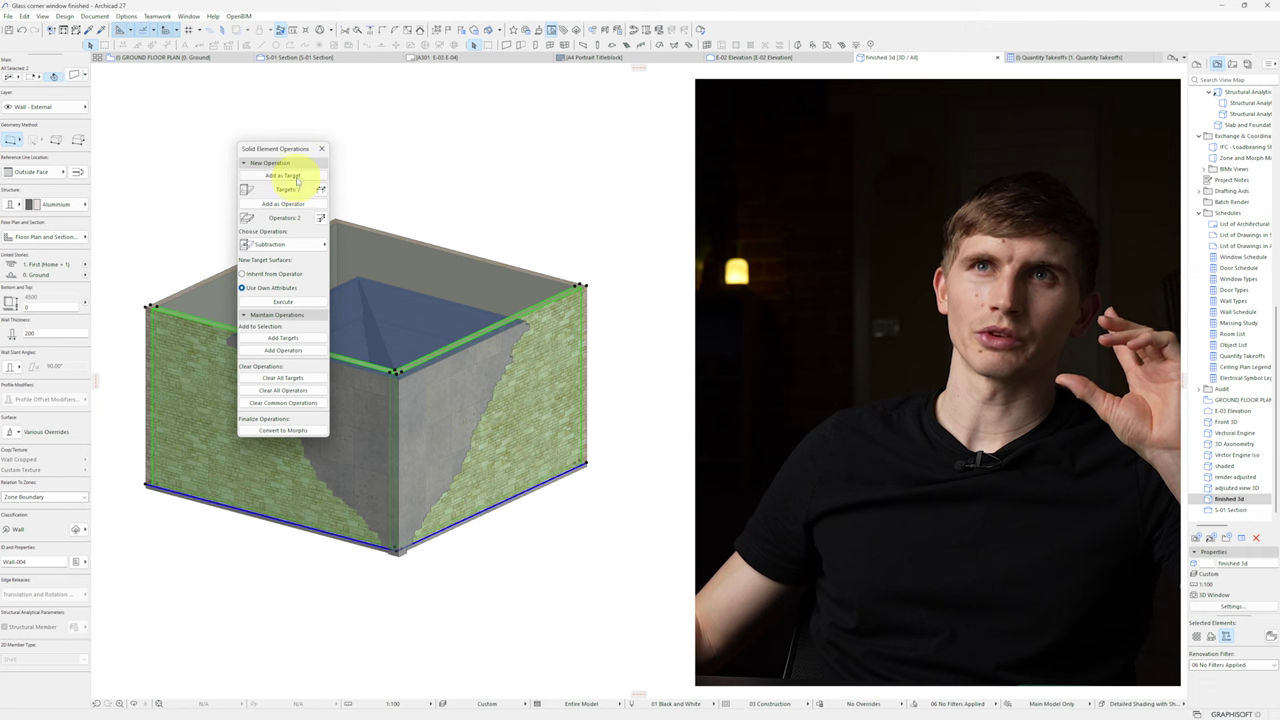
Set the two stone corner walls as targets and execute a Subtraction with the beams as operators.
click(294, 247)
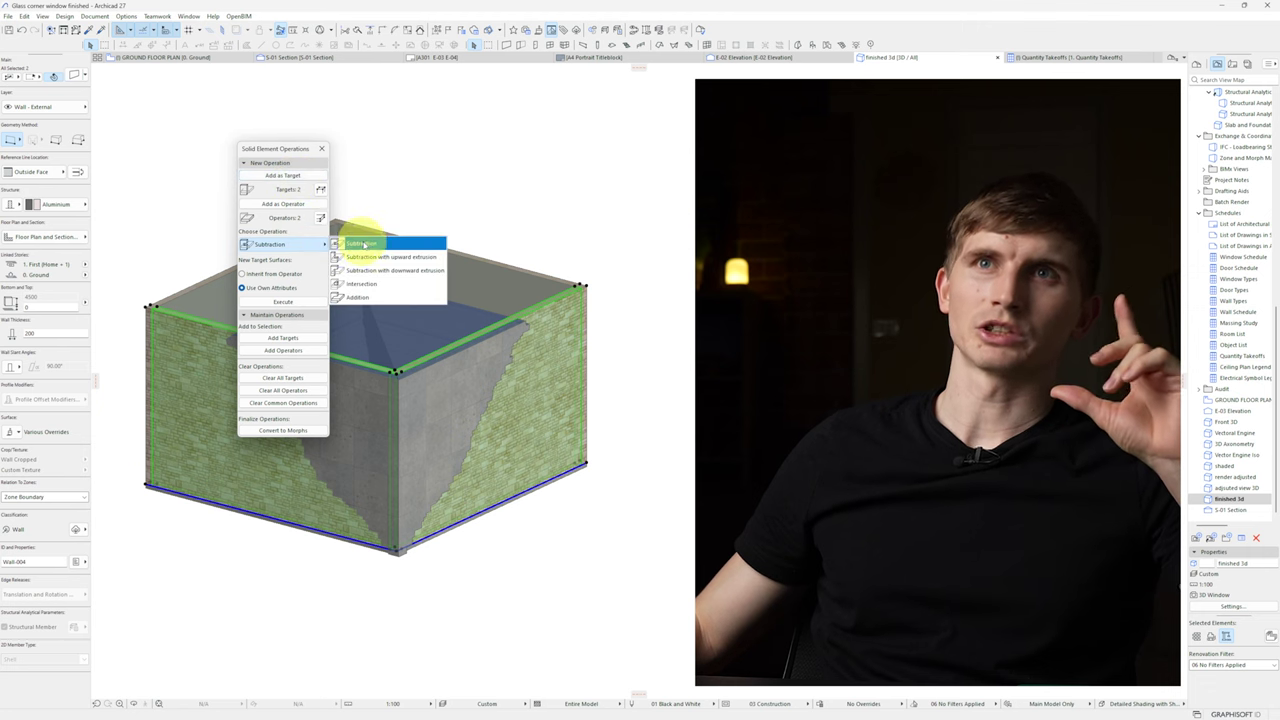
click(368, 245)
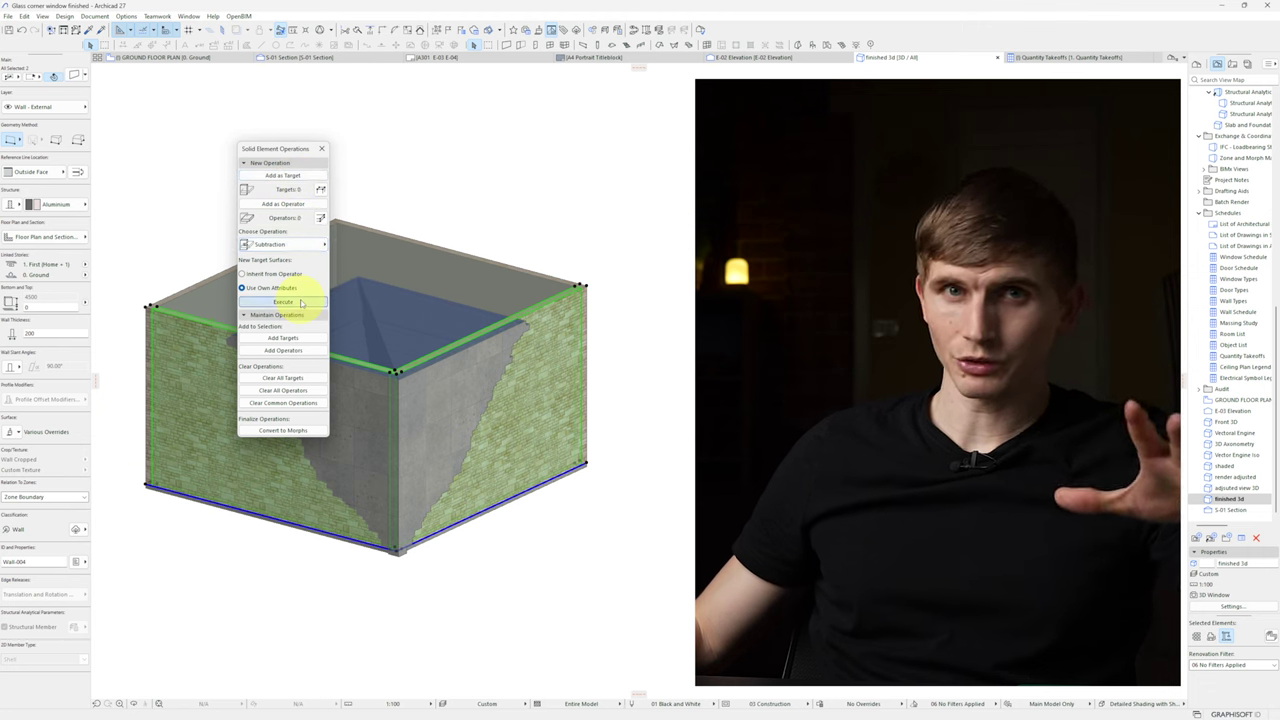
click(300, 302)
Move the two corner beams to the Hidden layer.
click(443, 312)
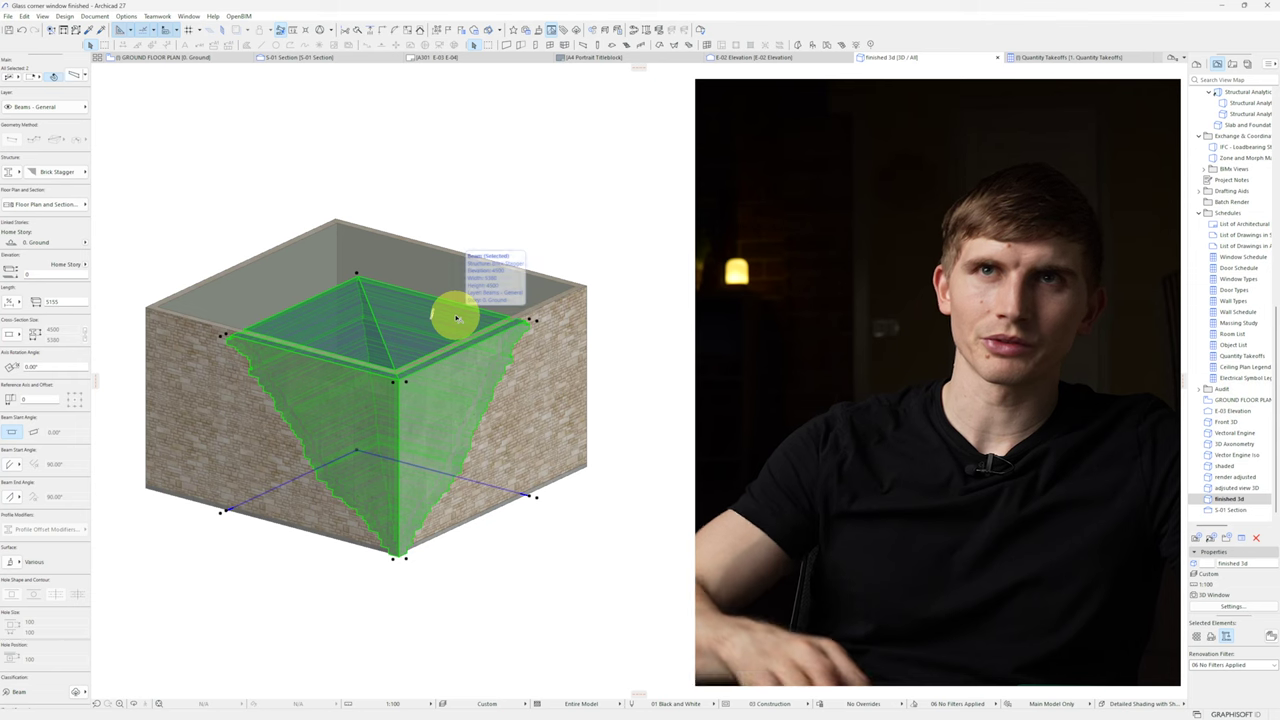
click(62, 106)
text(h)
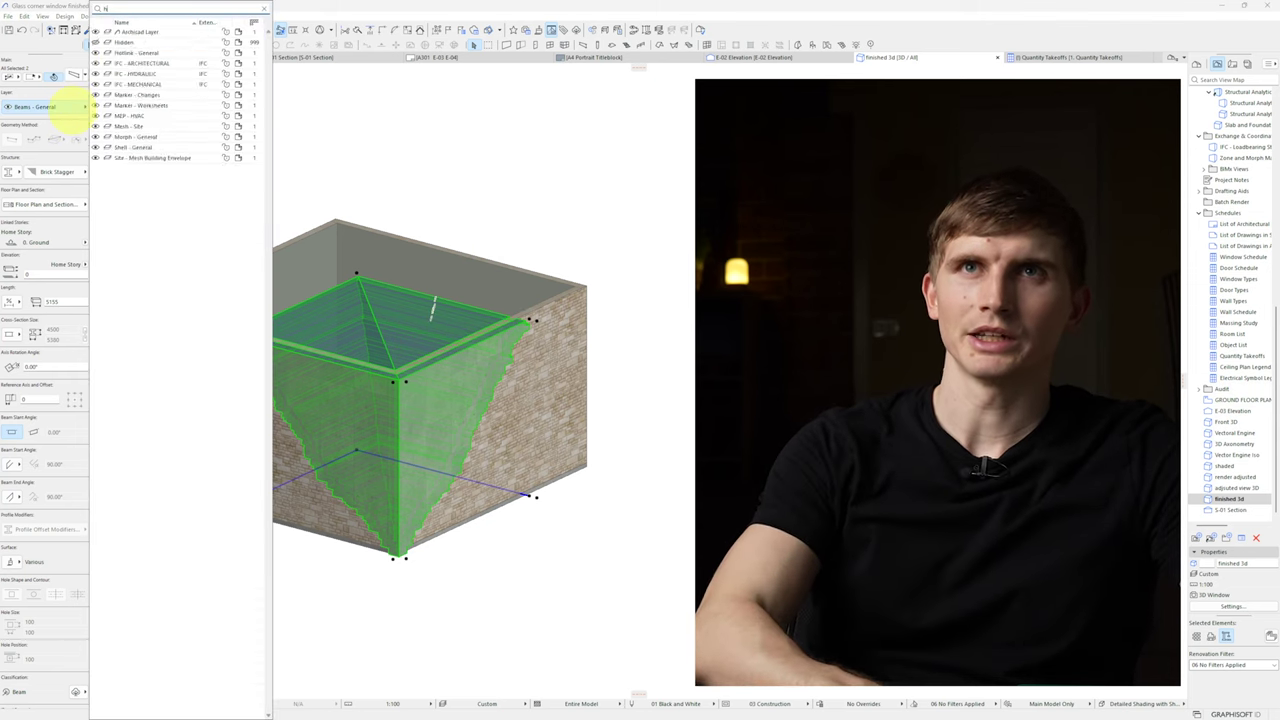
text(id)
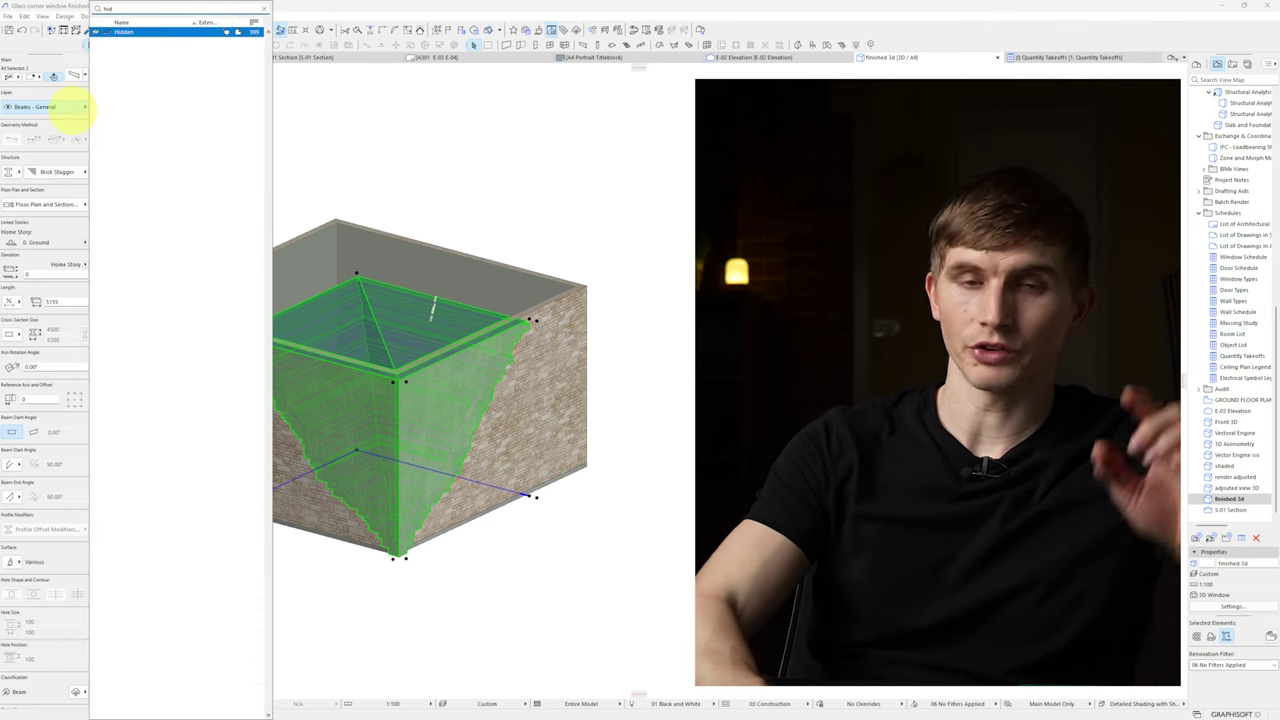
key(Return)
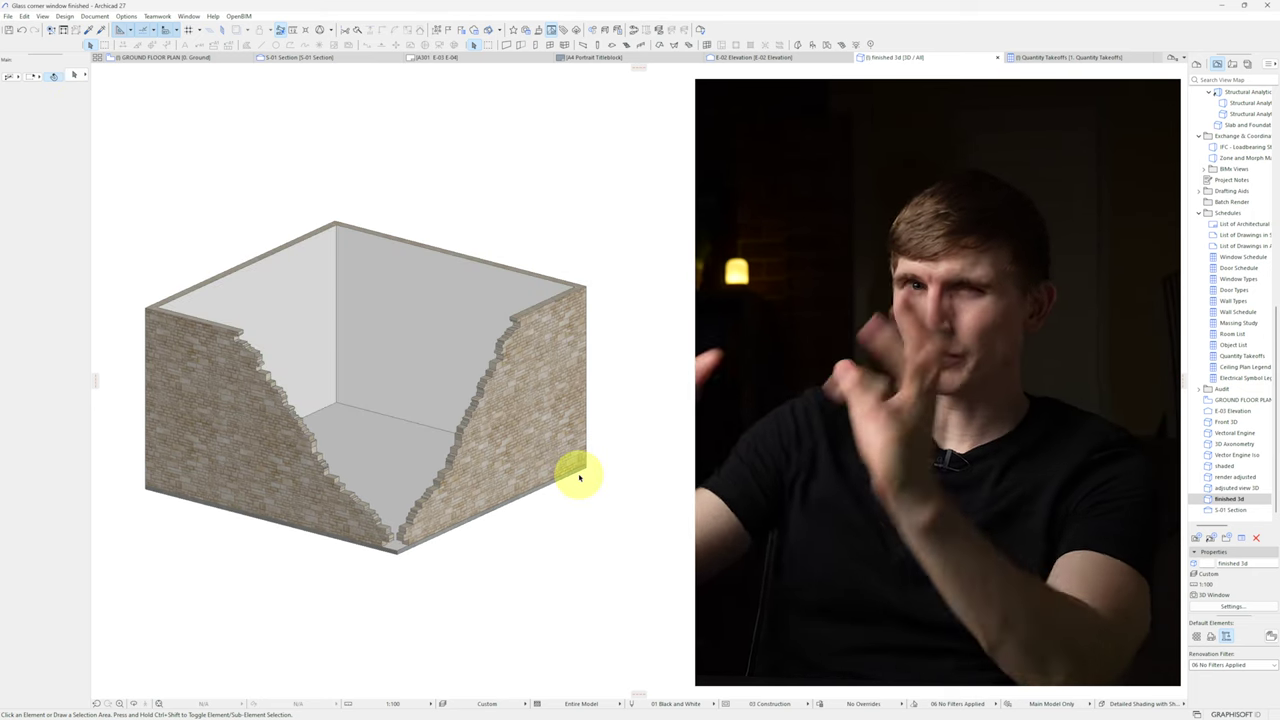
In the S-01 section, add the area outlined along the stone joints to the fill and delete the leftover stepped polyline.
double_click(1230, 511)
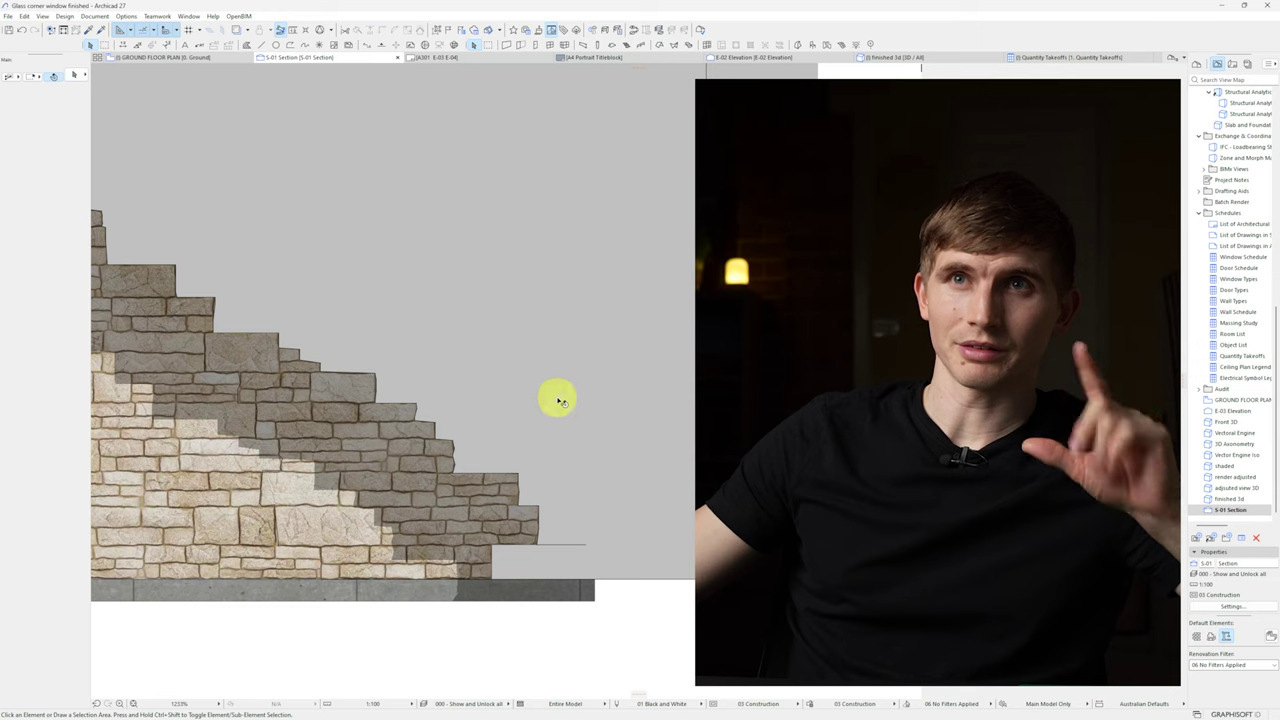
click(557, 409)
click(363, 376)
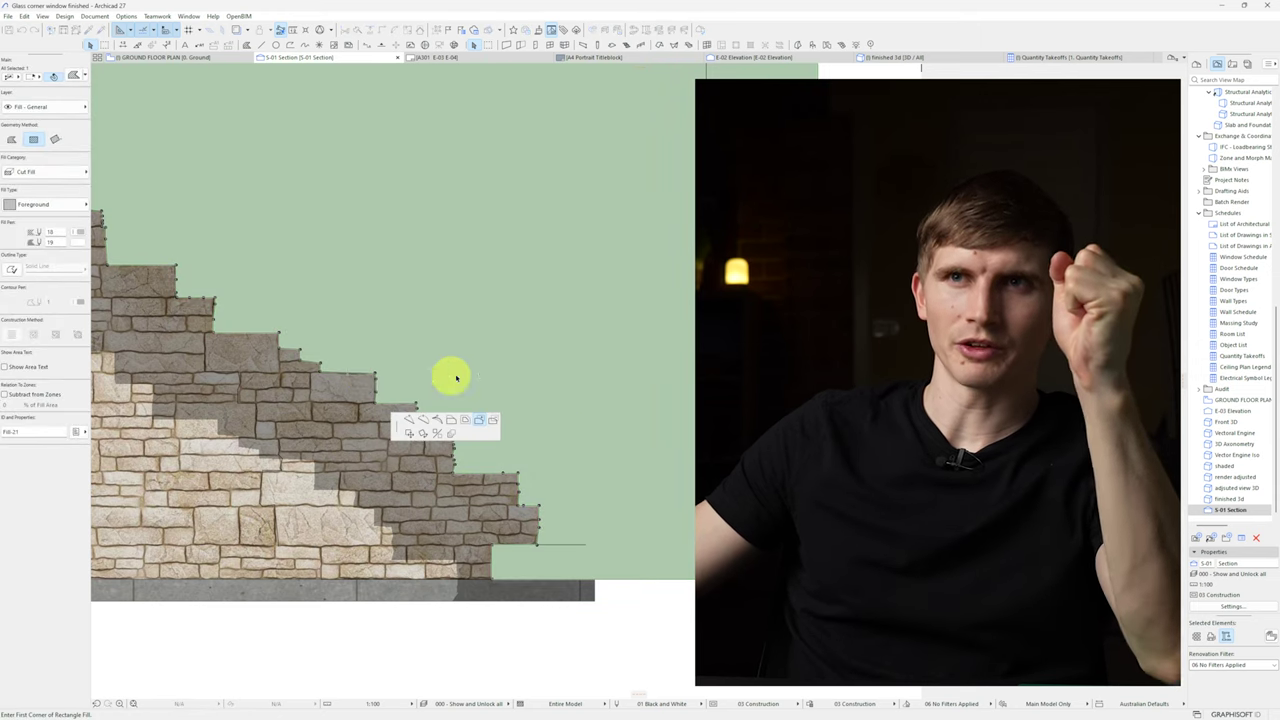
click(478, 421)
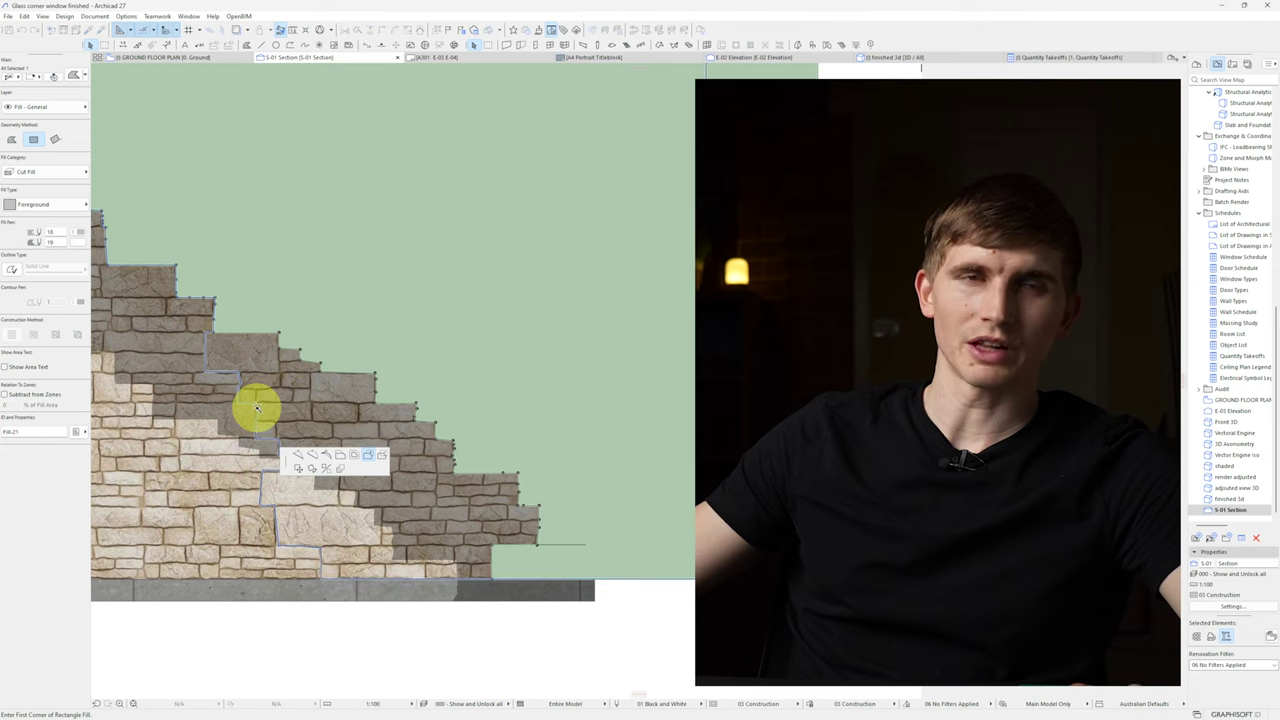
click(257, 408)
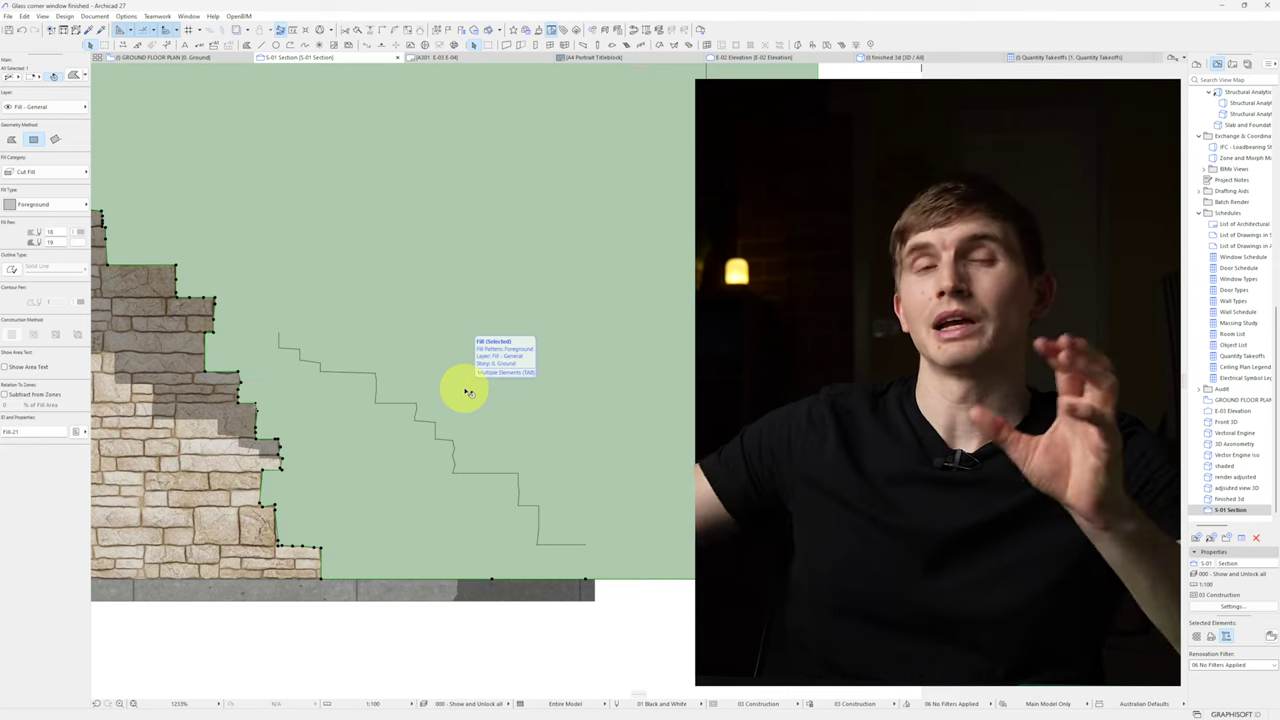
click(414, 406)
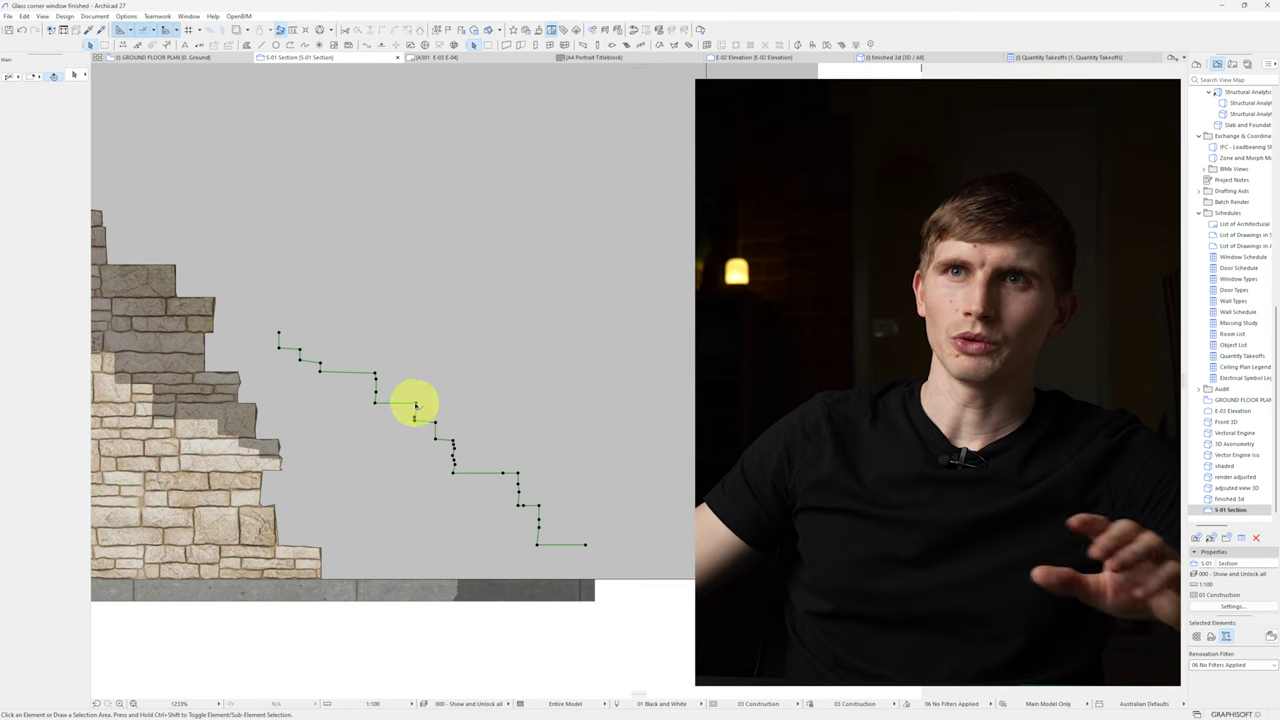
key(Delete)
Copy the reshaped section fill and paste it into the Brick Stagger profile at the center of the current view.
click(462, 341)
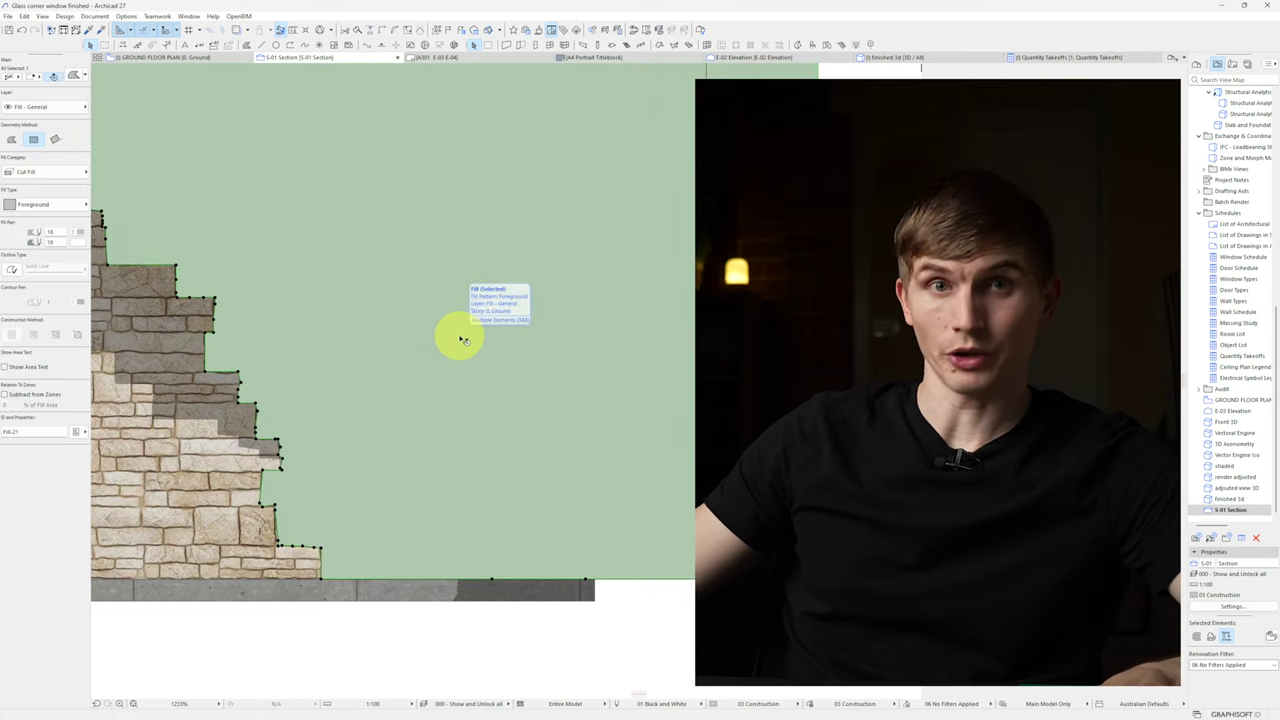
click(126, 16)
mouse_move(160, 29)
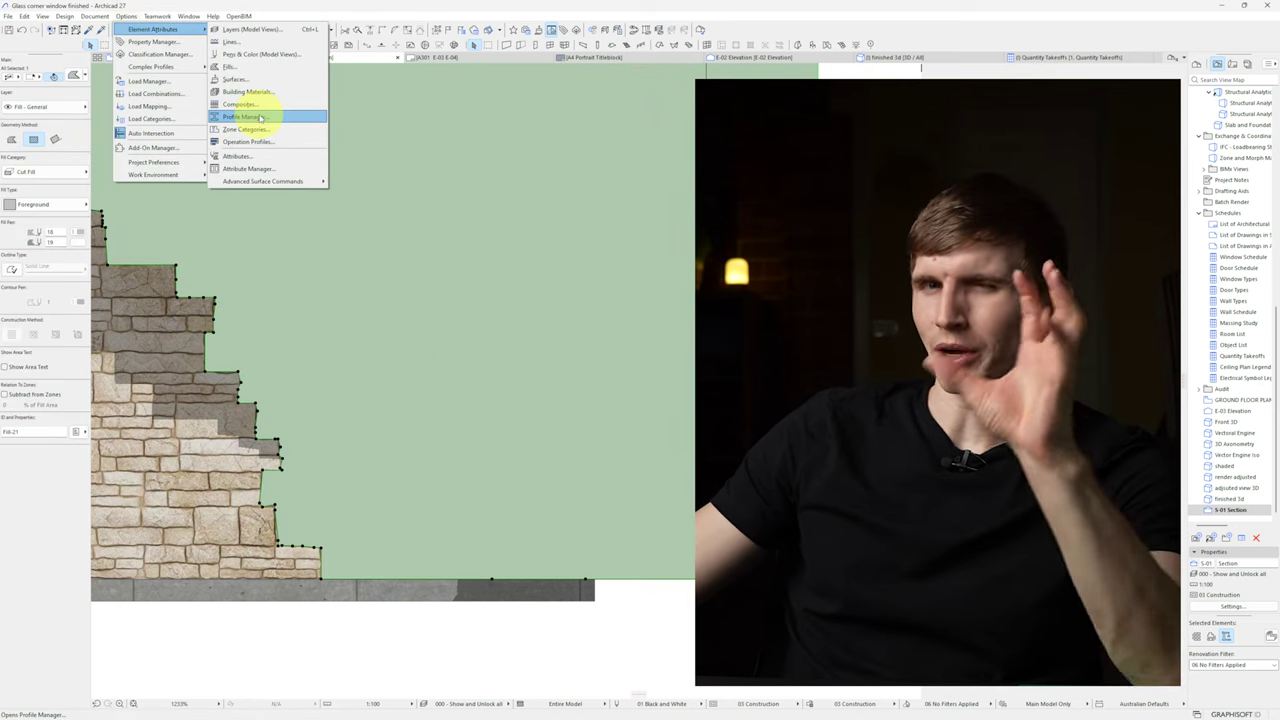
click(260, 117)
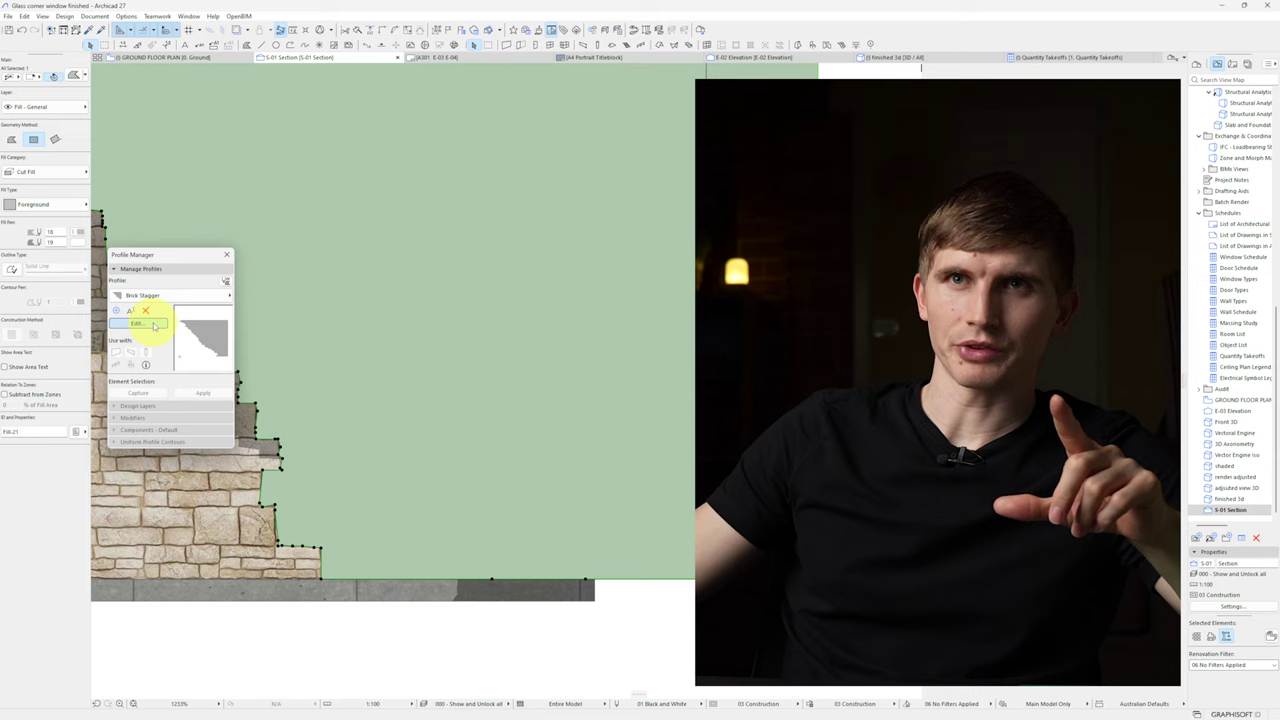
click(155, 326)
key(ctrl+v)
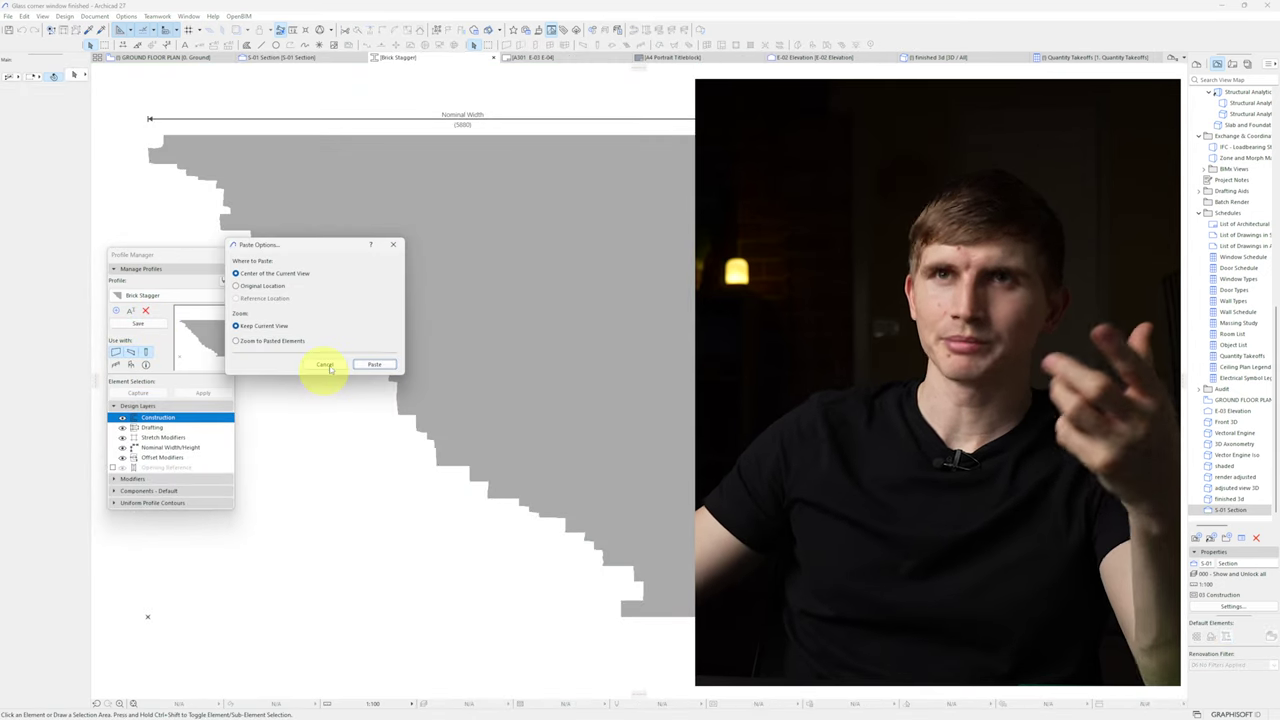
click(374, 364)
Align the pasted fill's upper-left corner with that of the existing profile shape and save the Brick Stagger profile.
key(ctrl+d)
click(271, 266)
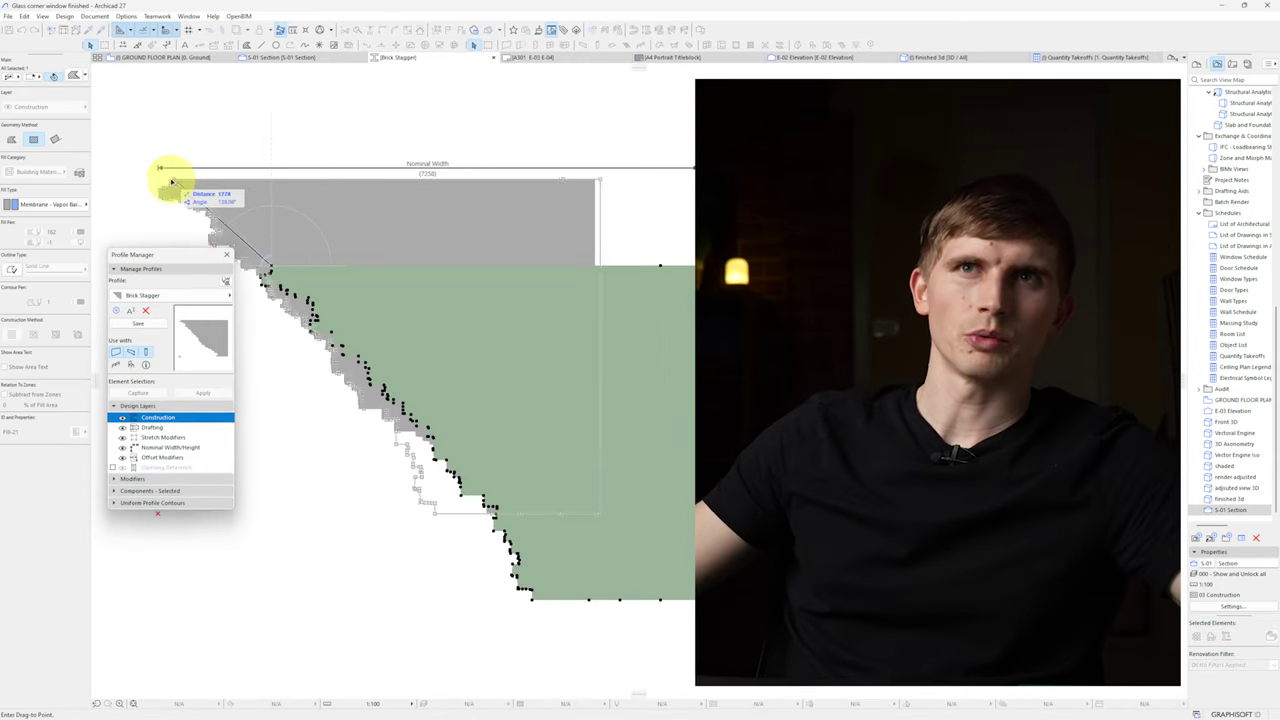
click(172, 183)
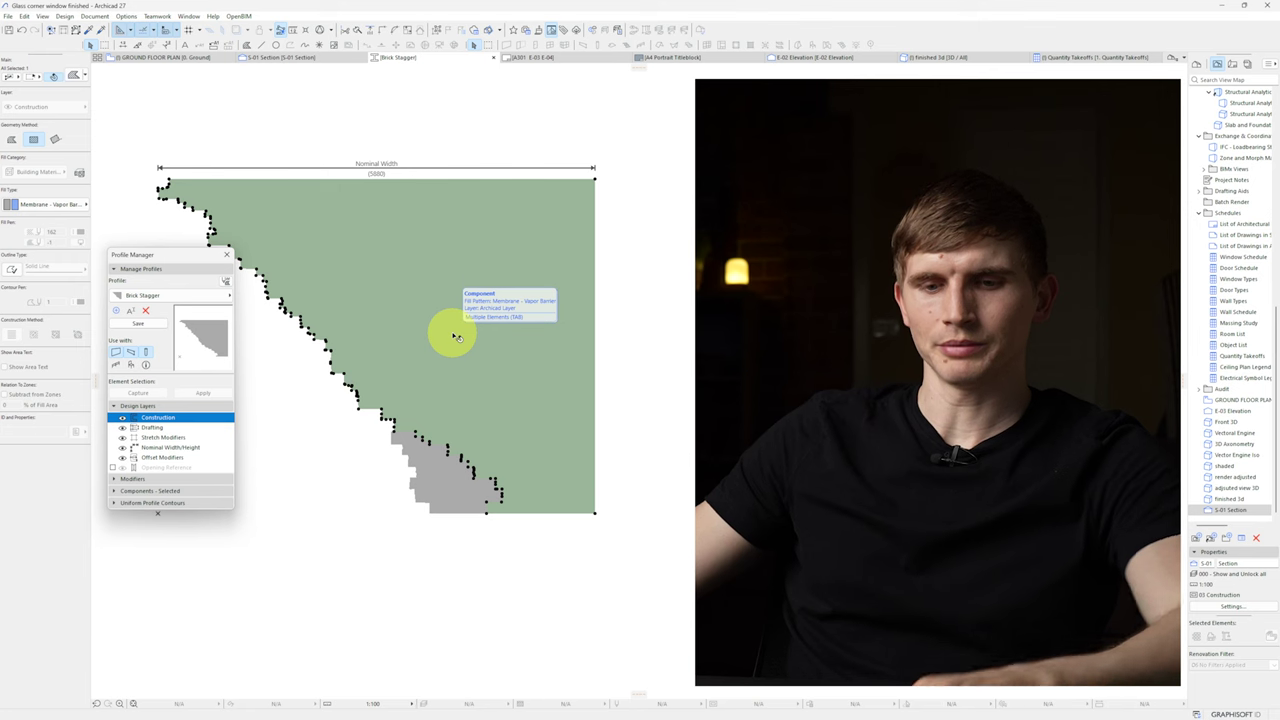
click(136, 324)
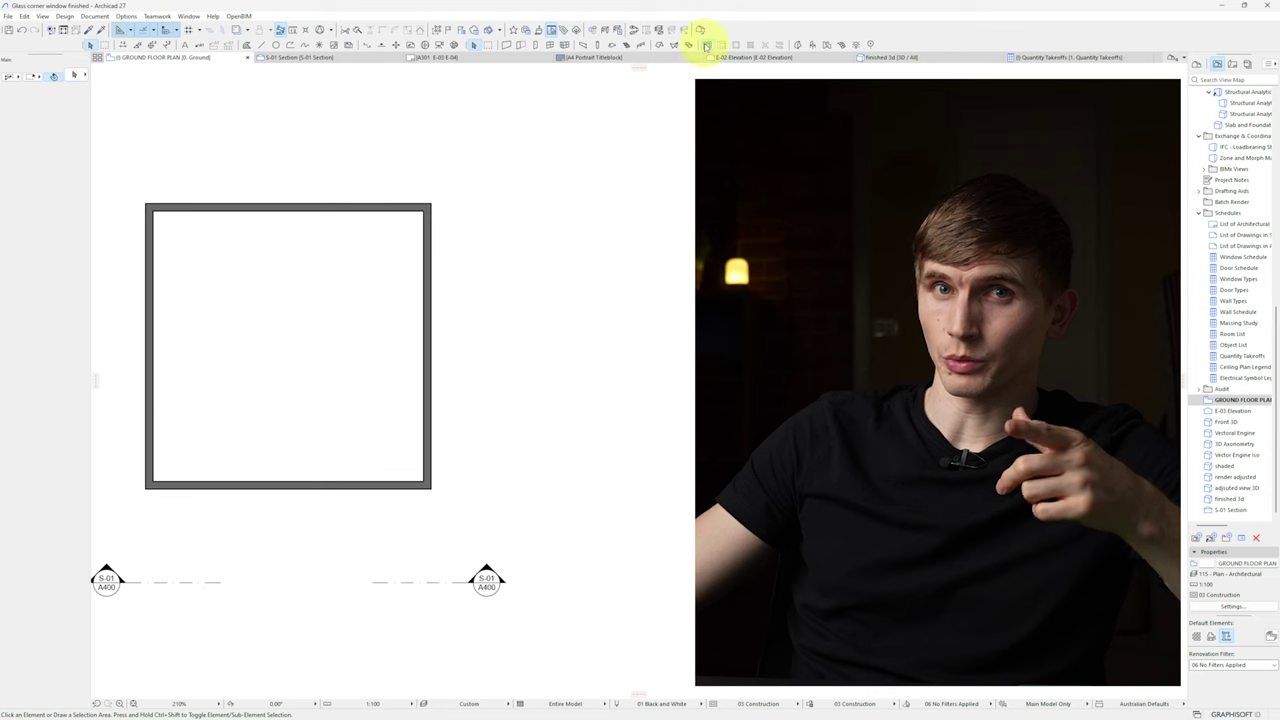
Place a curtain wall on the ground floor plan along the lower and right walls, turning at their shared corner.
click(706, 45)
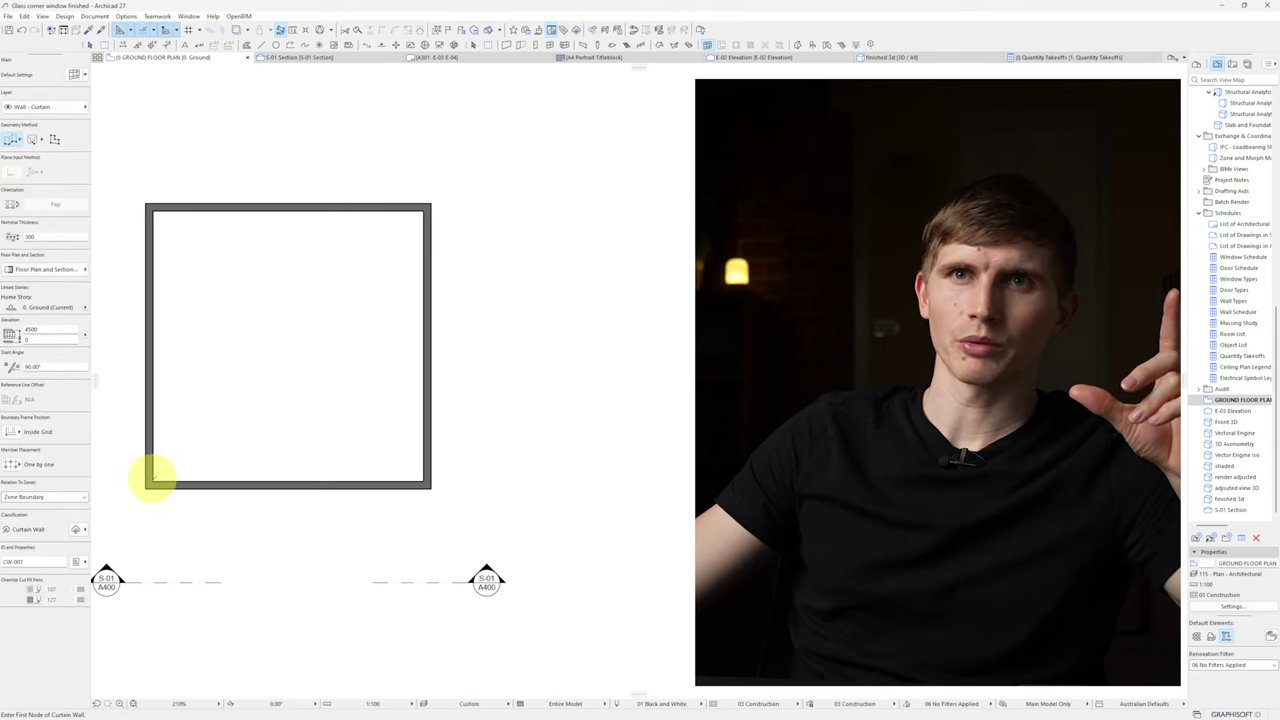
click(152, 478)
click(423, 478)
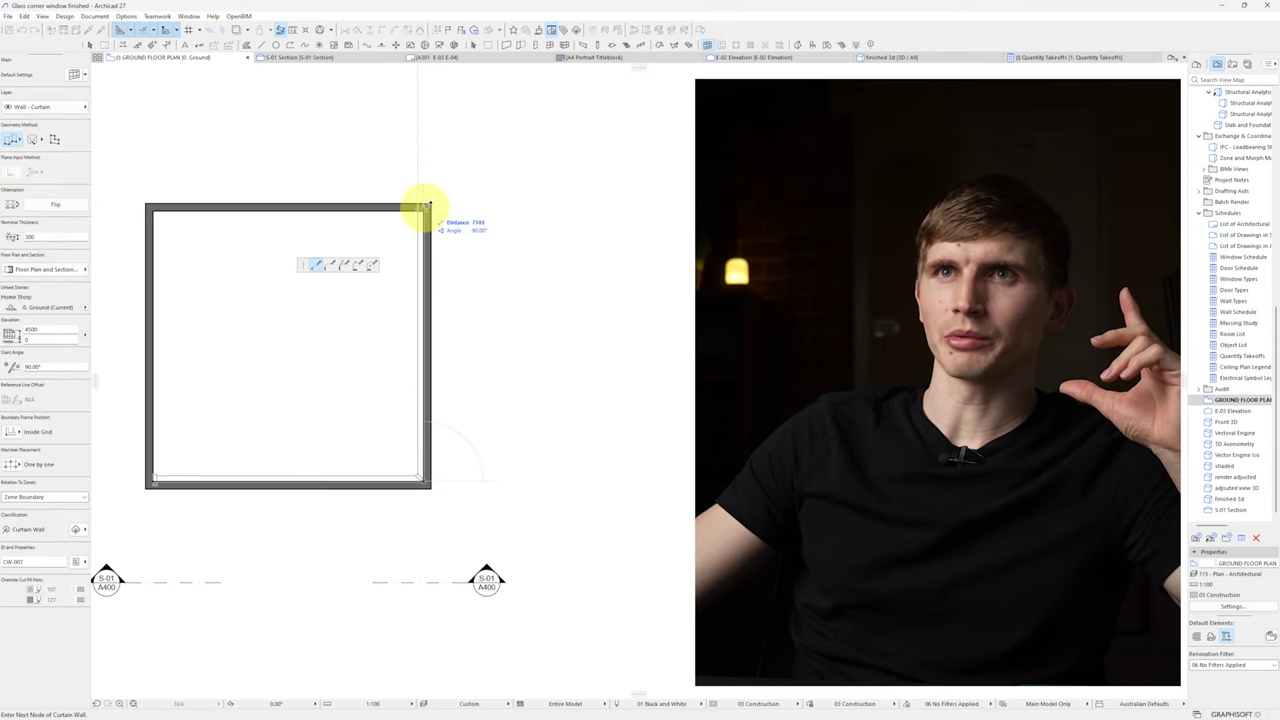
click(425, 208)
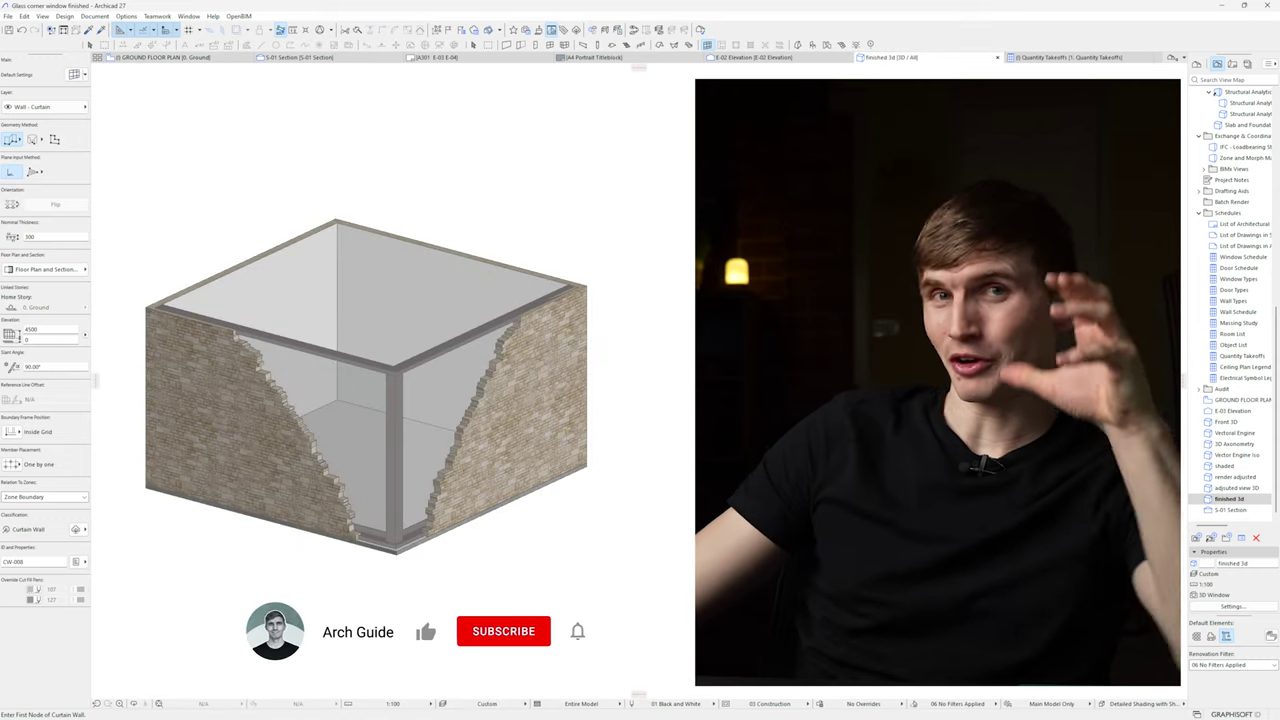
Edit the corner curtain wall and add a horizontal transom frame across both glazed sides at about mid-height.
click(460, 385)
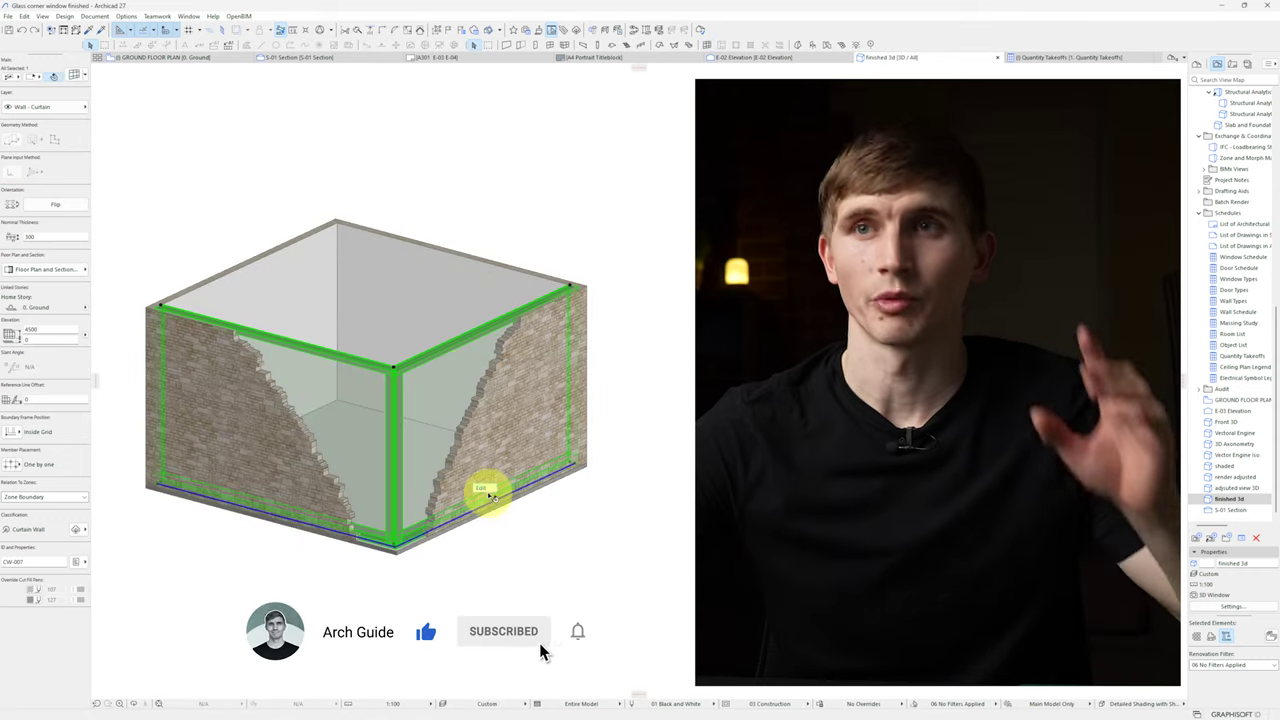
click(481, 488)
click(737, 46)
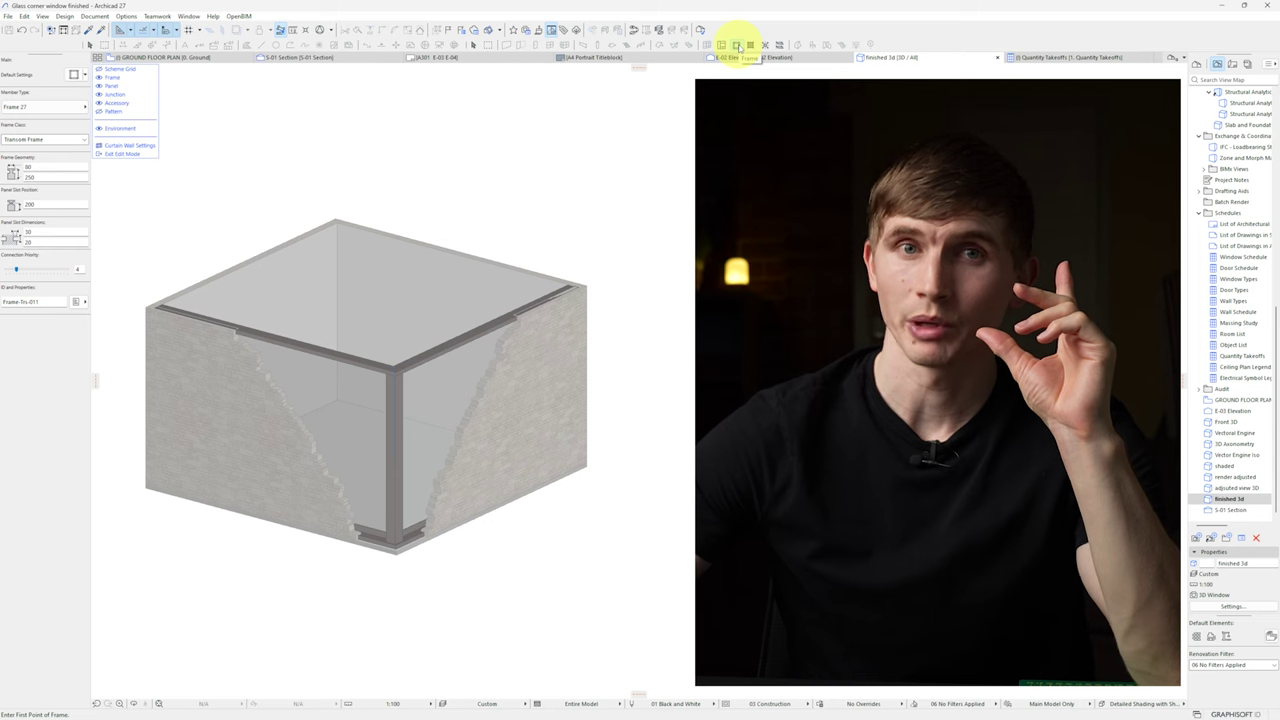
click(362, 457)
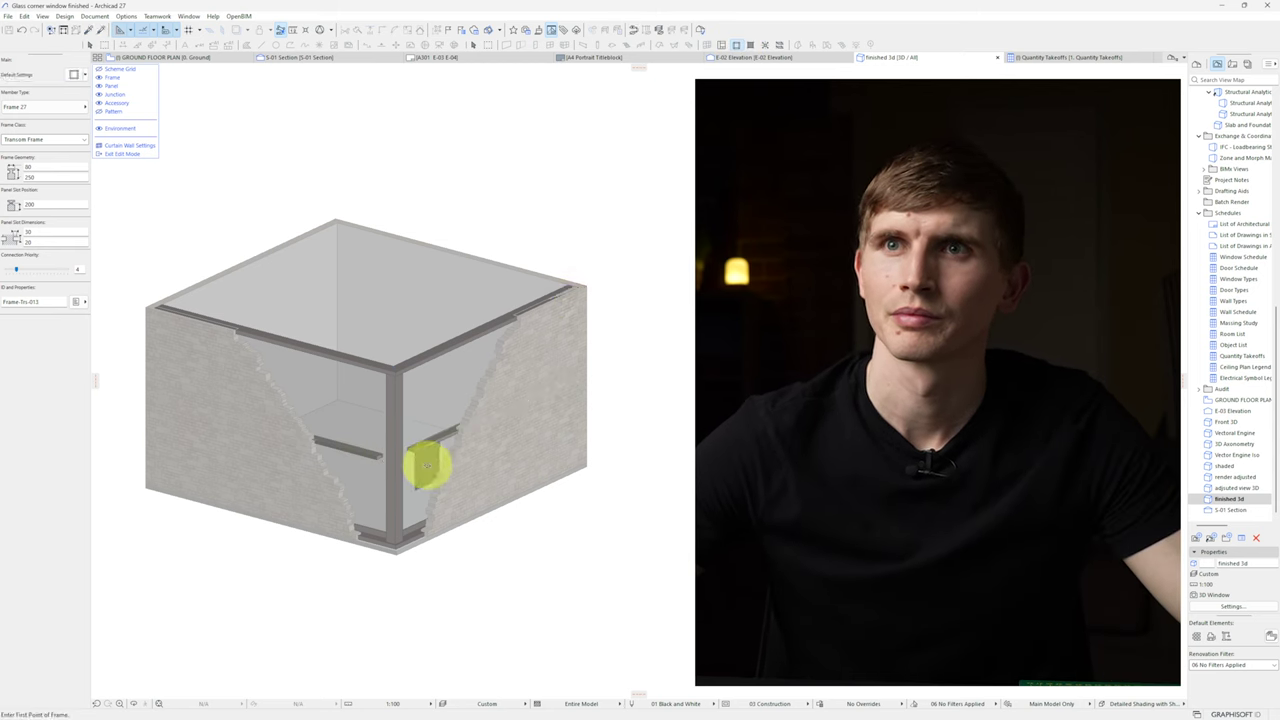
Render the 3D view with Cineware by Maxon, using the High quality option and a size of 3000 by 3000 pixels.
click(94, 17)
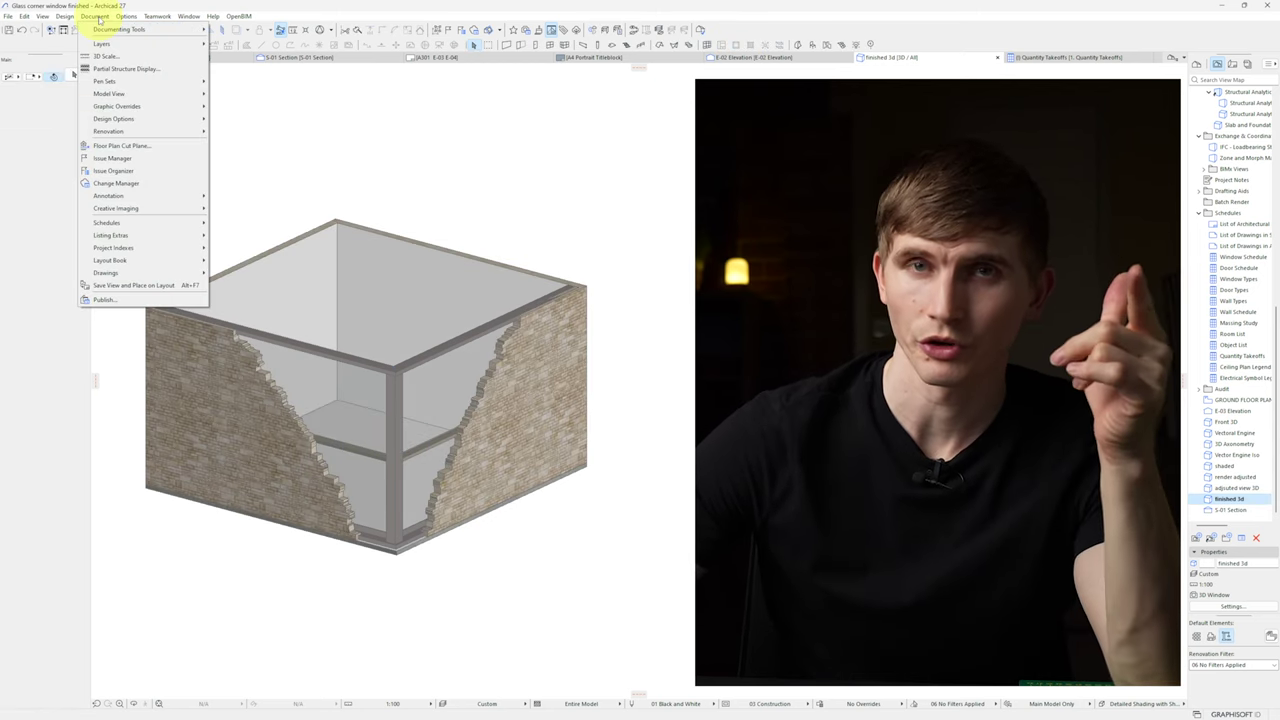
mouse_move(116, 208)
click(263, 246)
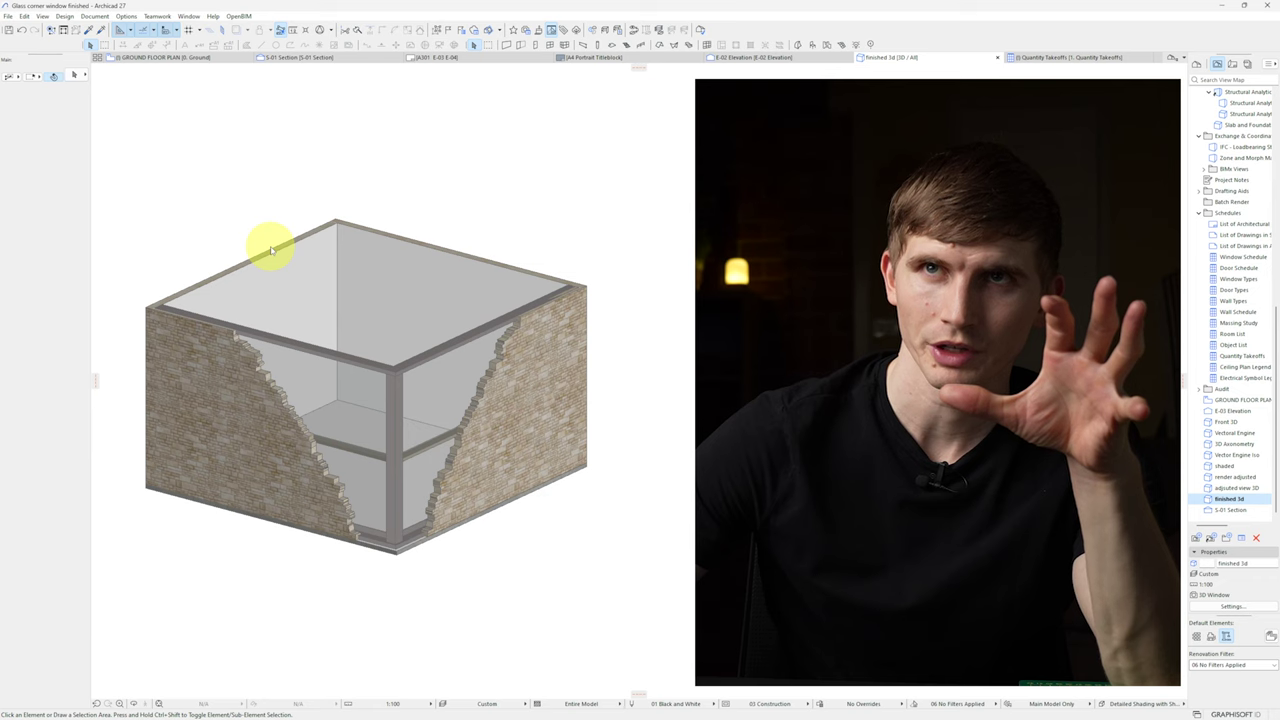
click(315, 259)
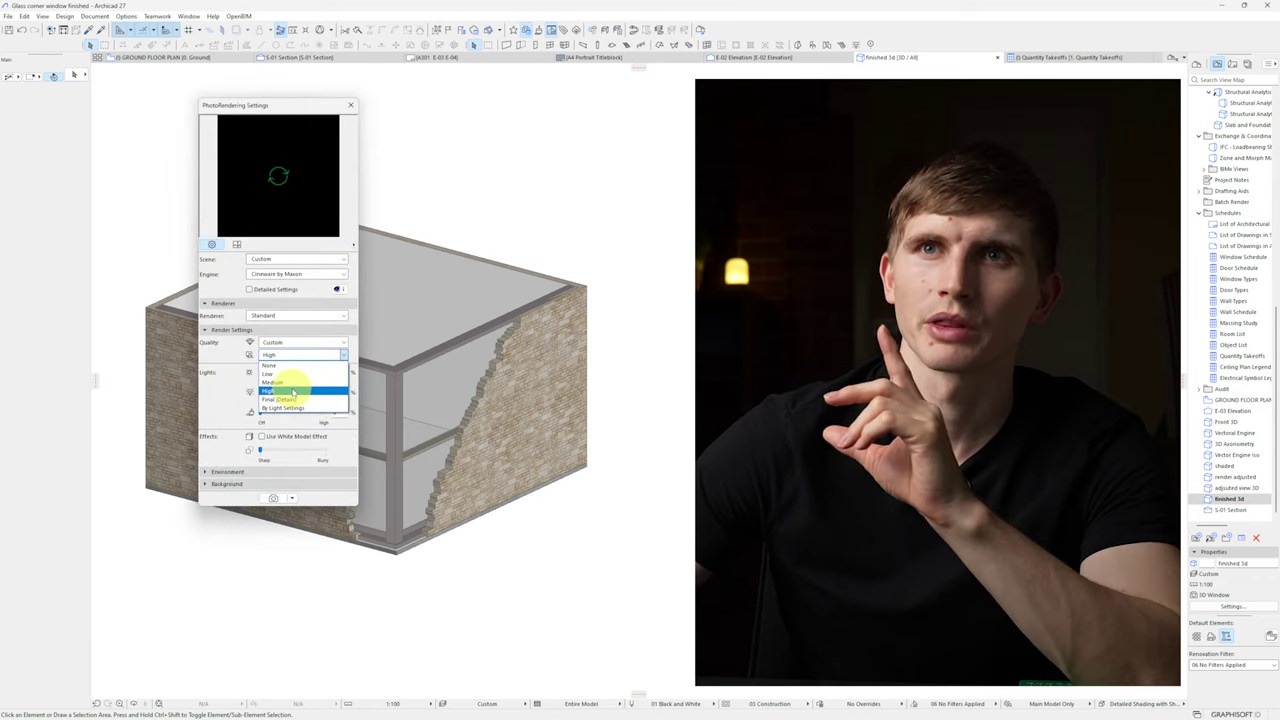
click(290, 388)
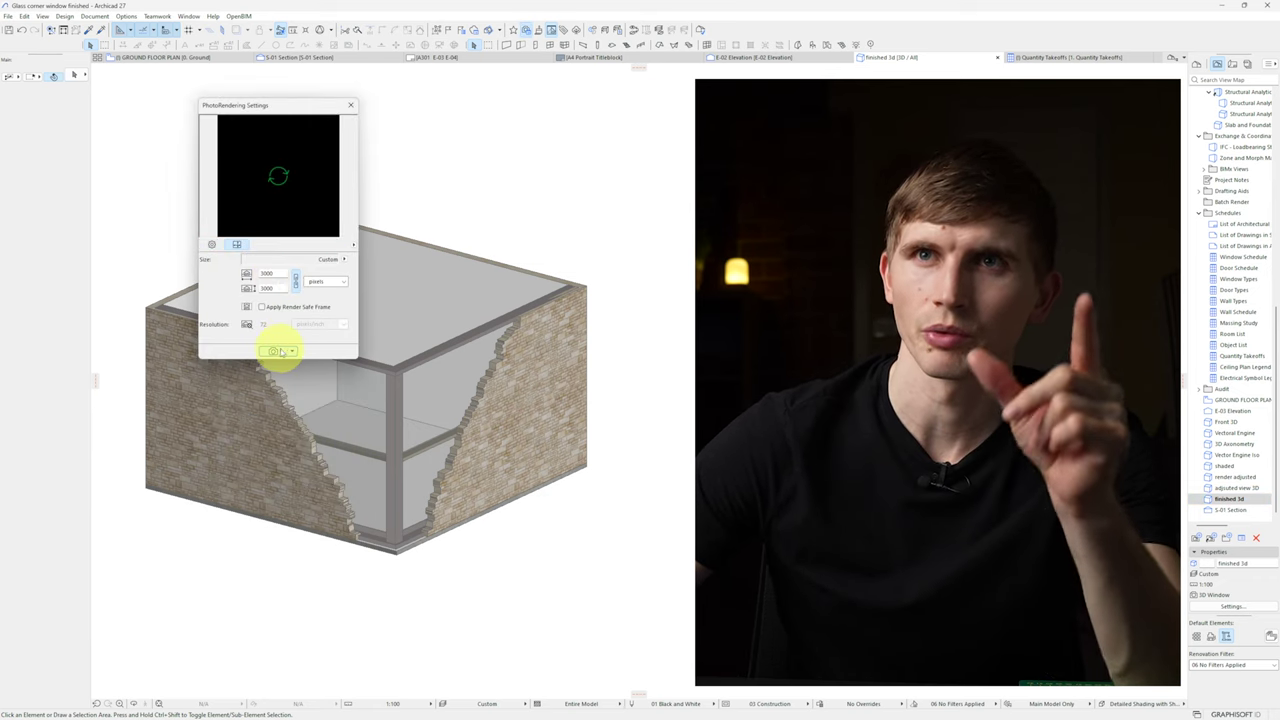
click(279, 352)
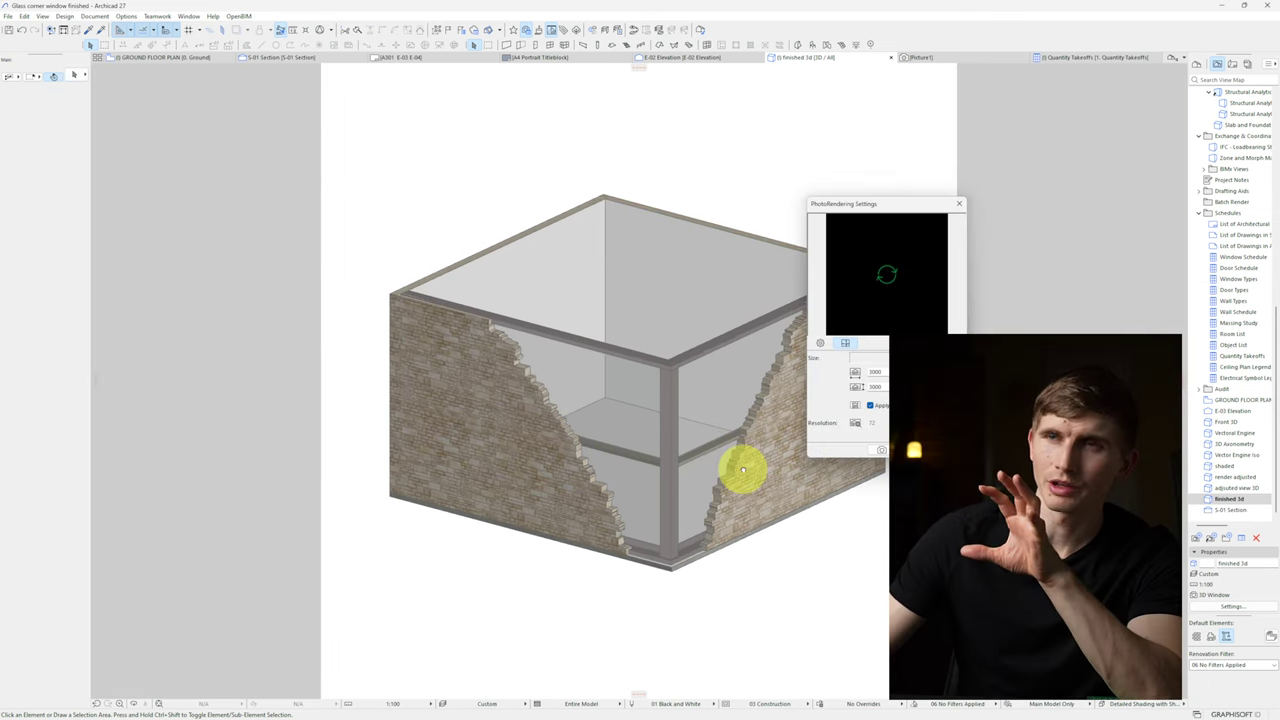
Move the PhotoRendering Settings window clear of the model and inspect the glazed stone corner up close.
drag(880, 203, 1067, 171)
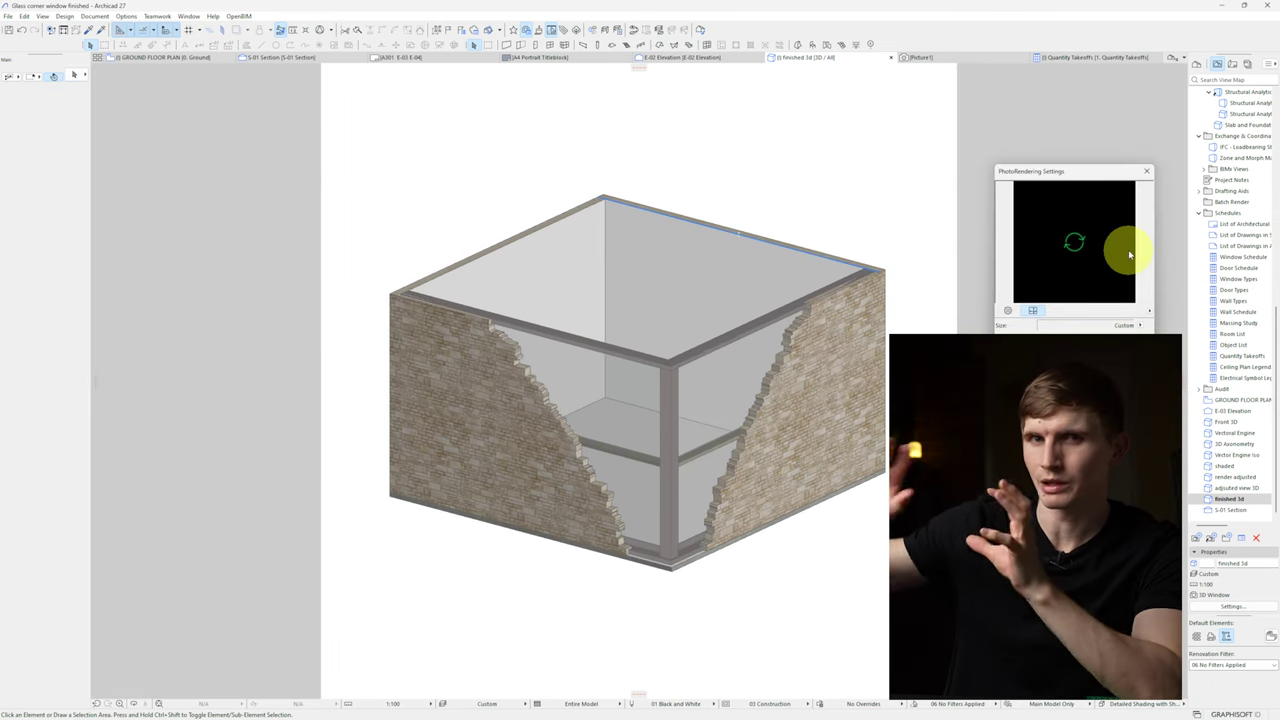
scroll(651, 372, up, 2)
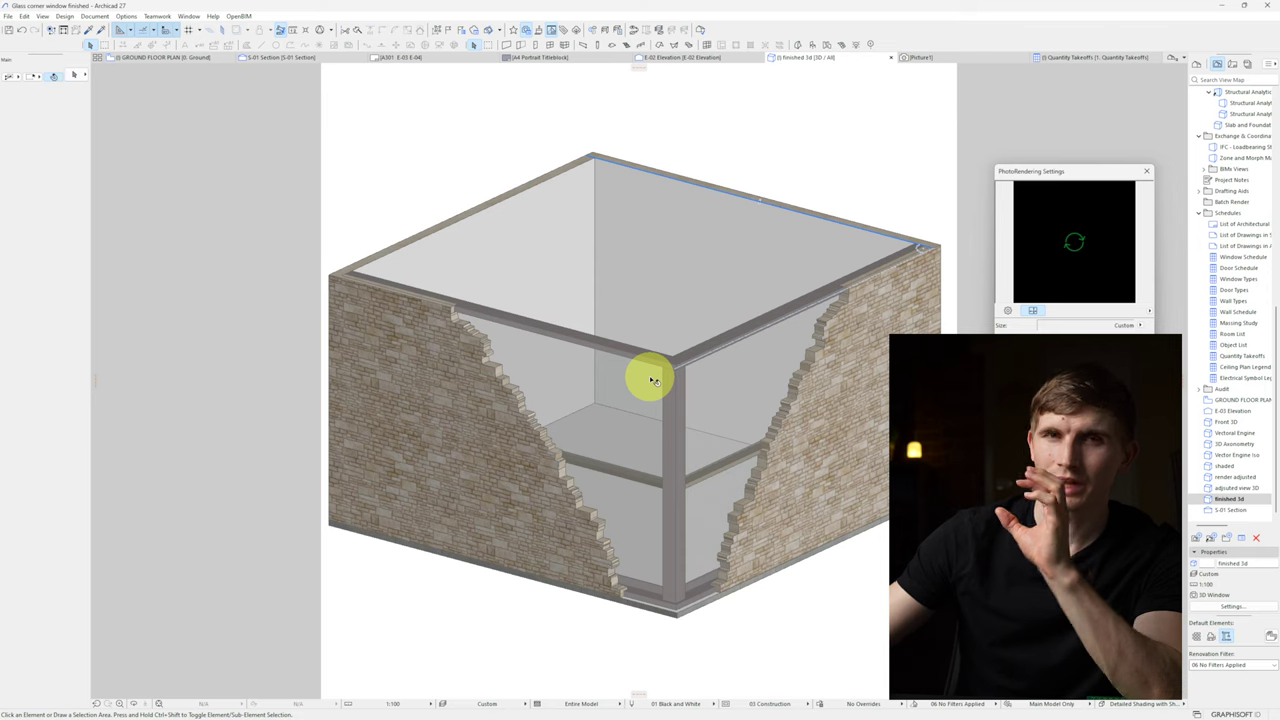